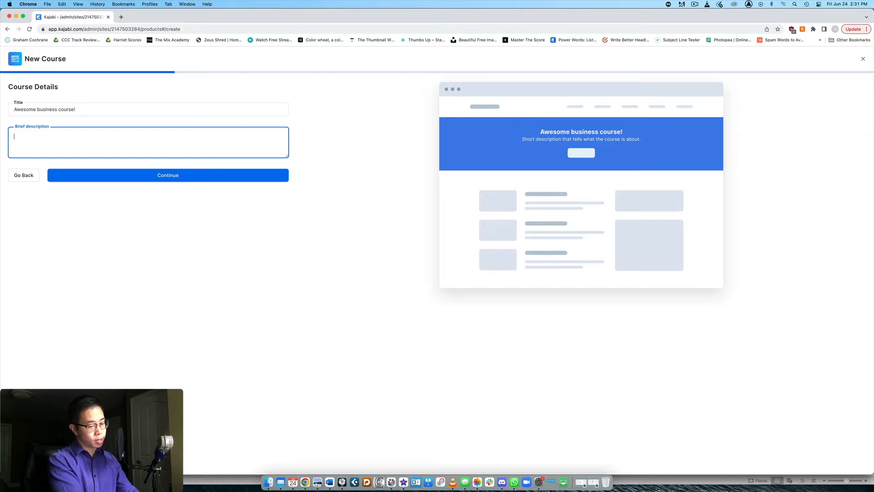
- Give the course the brief description "Learn exactly how to monetize your passions through an online business." and continue to template selection
type("Learn ex")
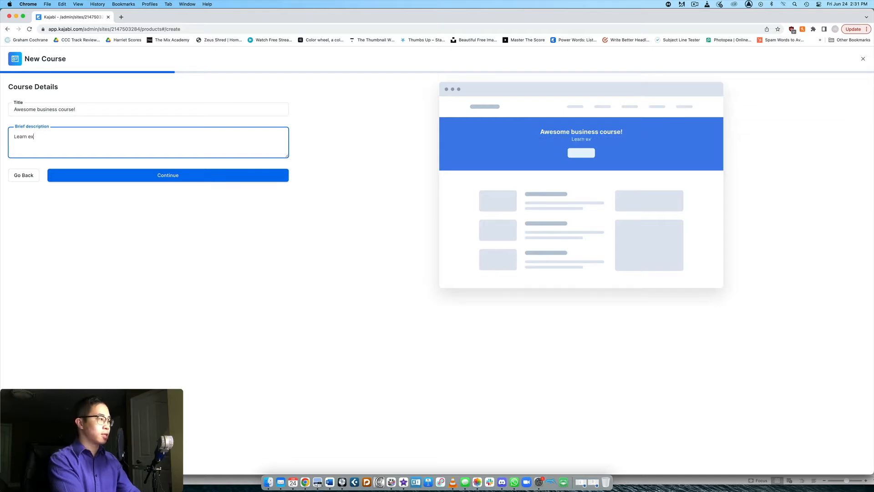
type("actly how to mo")
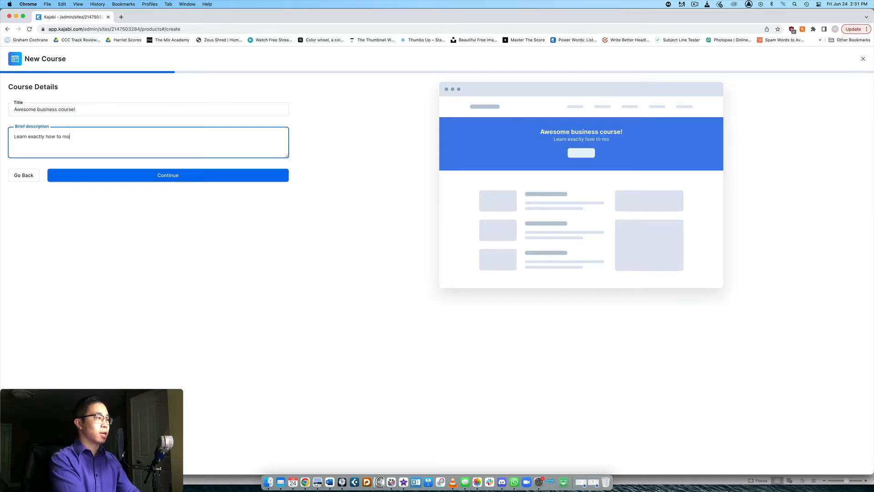
type("netize your passions thr")
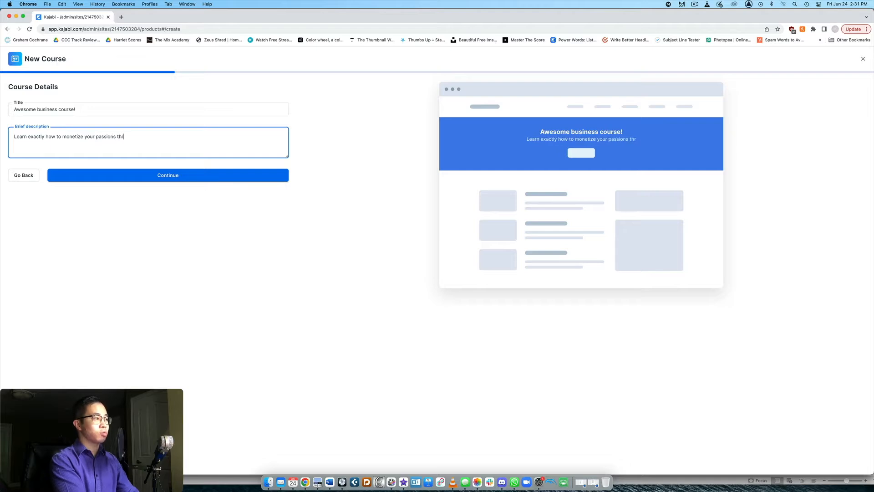
type("ough an online business.")
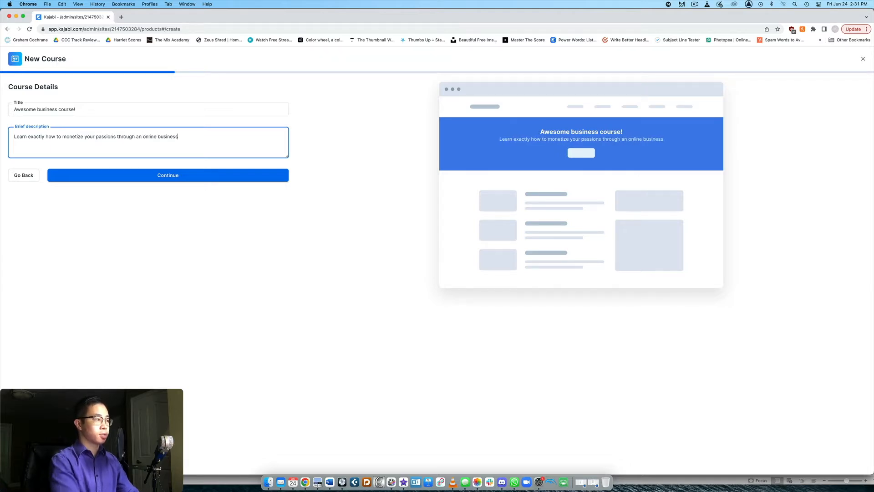
left_click(283, 179)
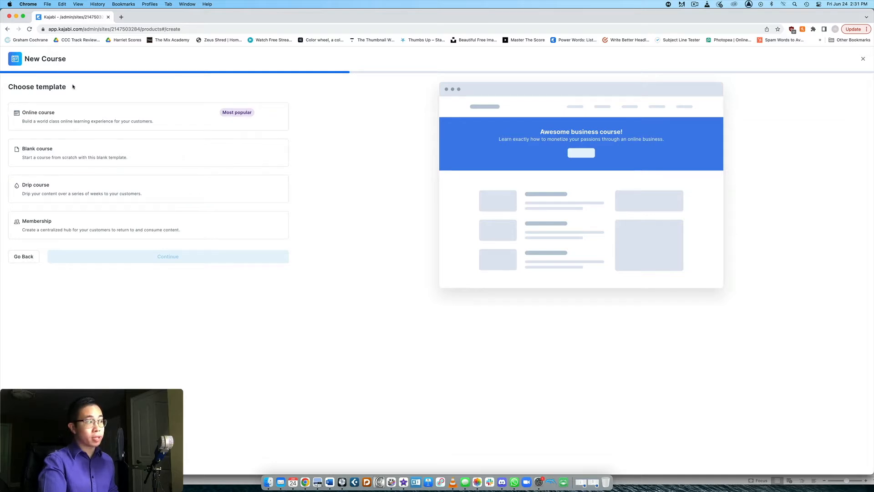
- Use the Online course template and continue past the appearance settings without uploading an image
left_click(62, 116)
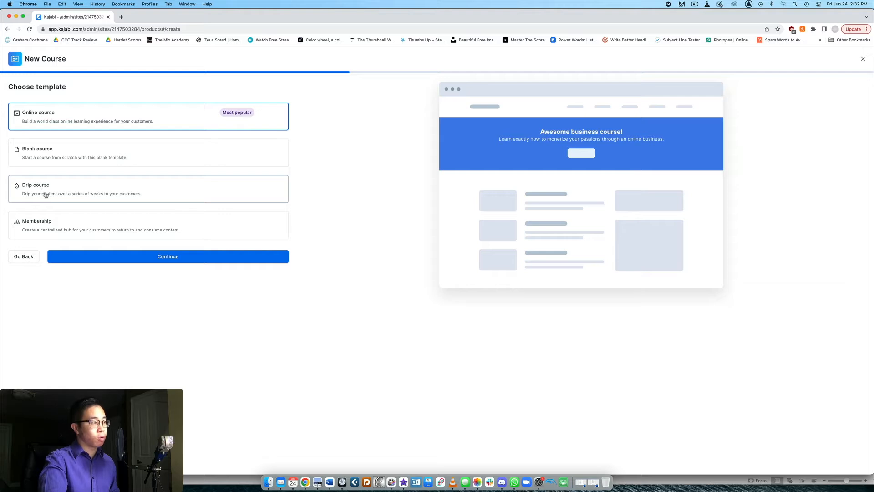
left_click(155, 260)
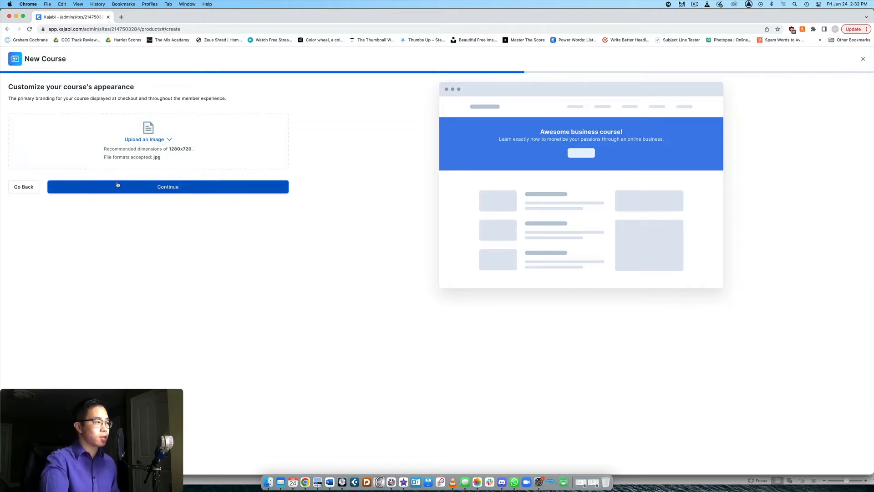
left_click(180, 188)
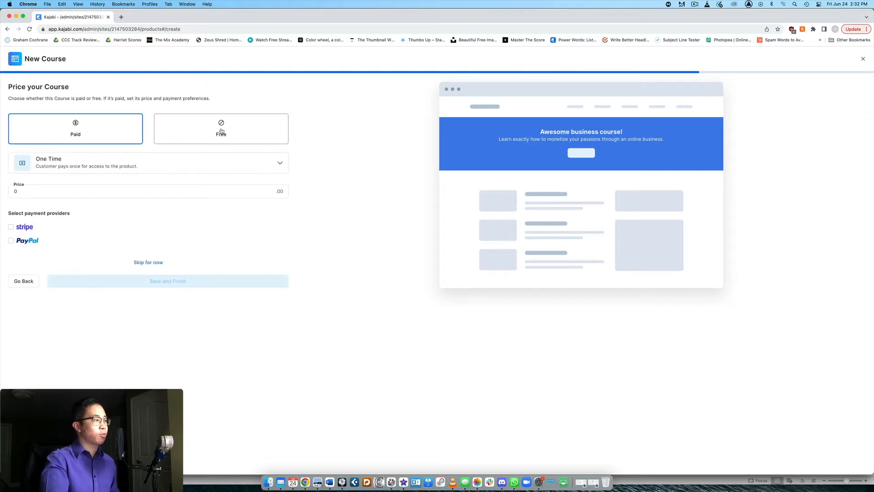
- Price the paid course at a one-time 97.00 with Stripe and PayPal as payment providers, and save it
left_click(67, 193)
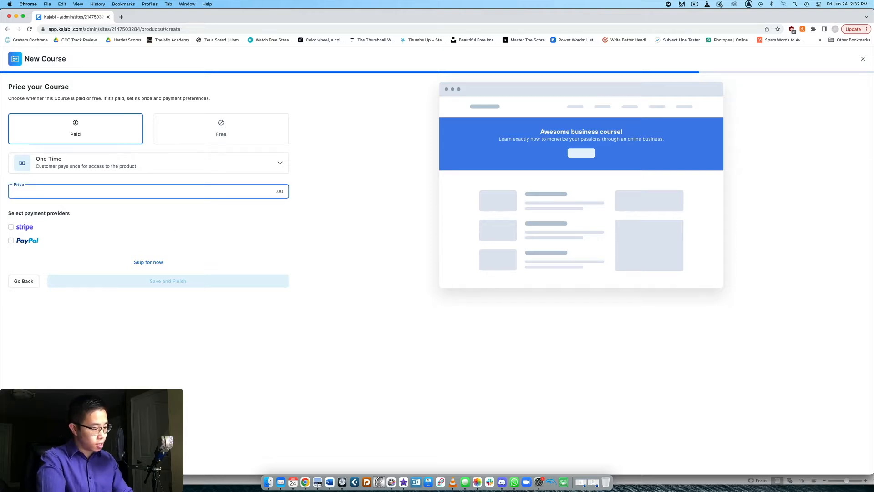
type("97")
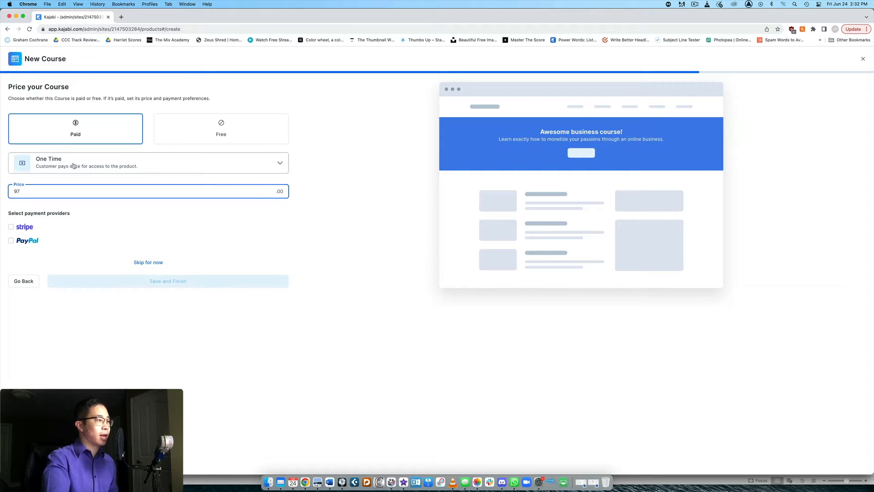
left_click(128, 163)
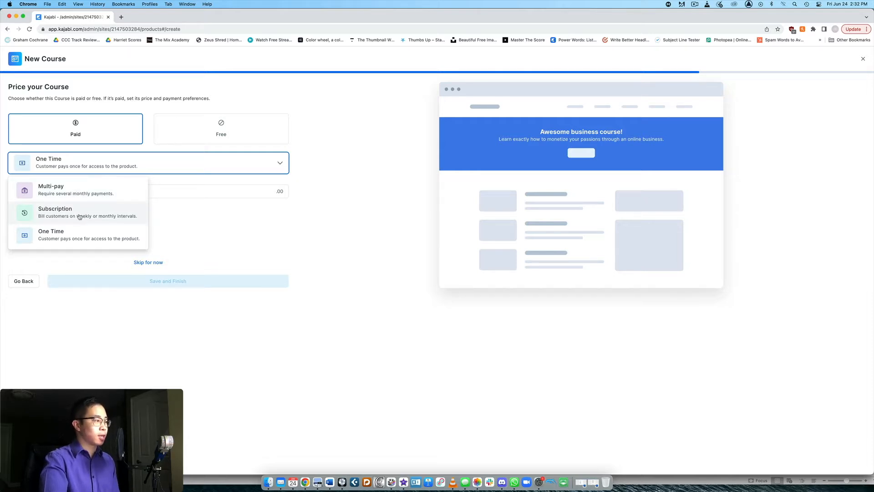
left_click(75, 240)
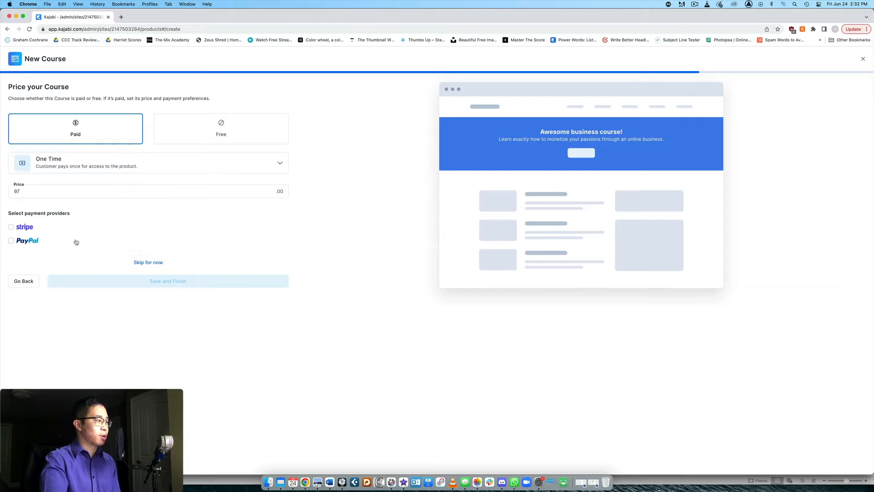
left_click(11, 226)
left_click(11, 241)
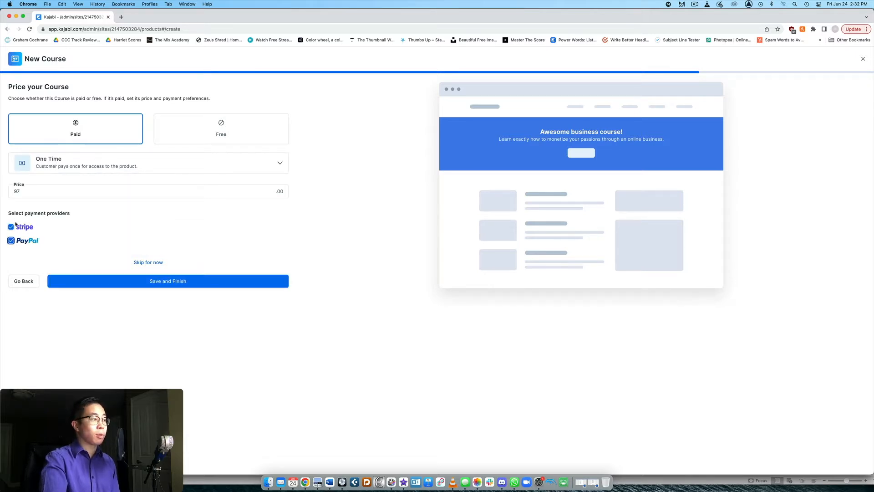
left_click(164, 282)
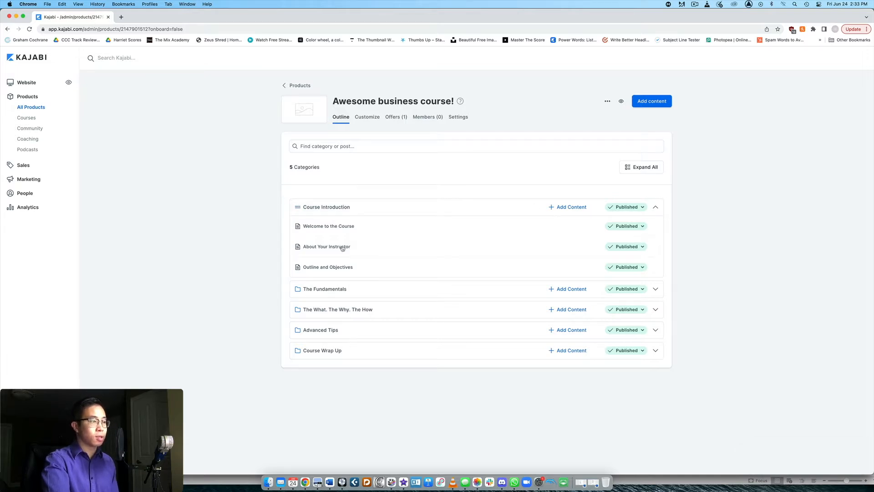
- Examine the contents of the categories The What. The Why. The How, Advanced Tips and Course Wrap Up in the outline
left_click(656, 309)
left_click(656, 310)
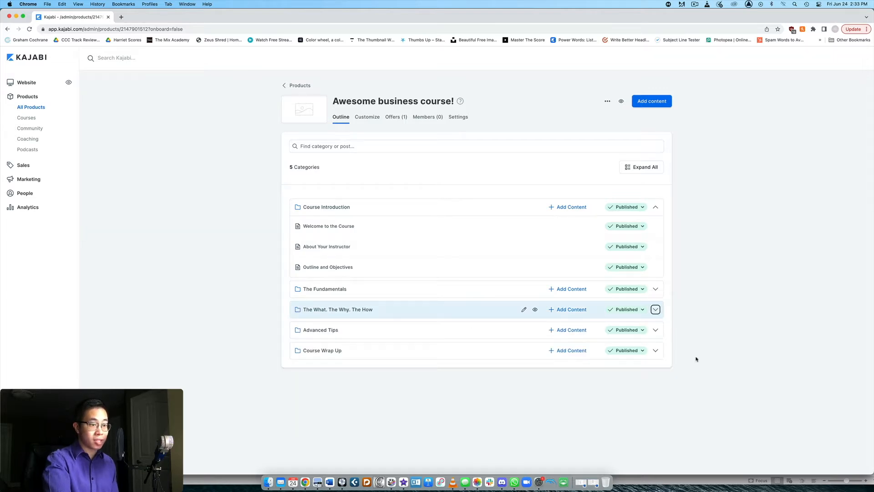
left_click(656, 330)
left_click(656, 330)
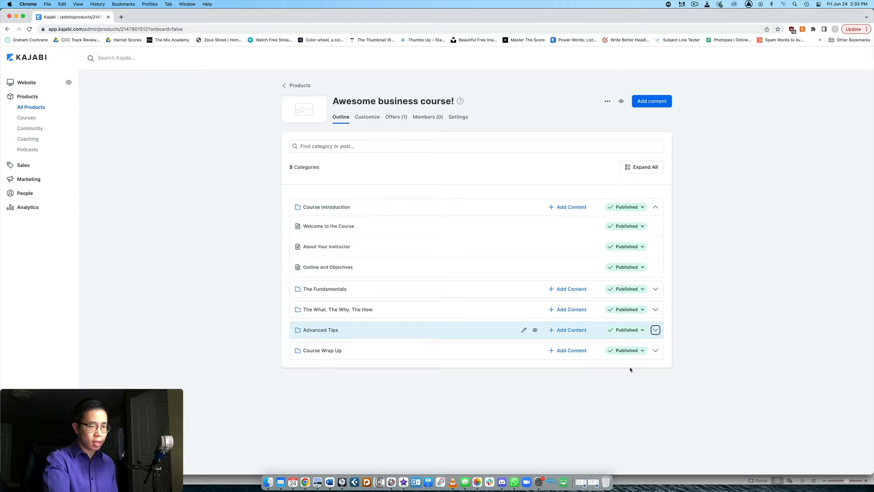
left_click(656, 350)
left_click(655, 351)
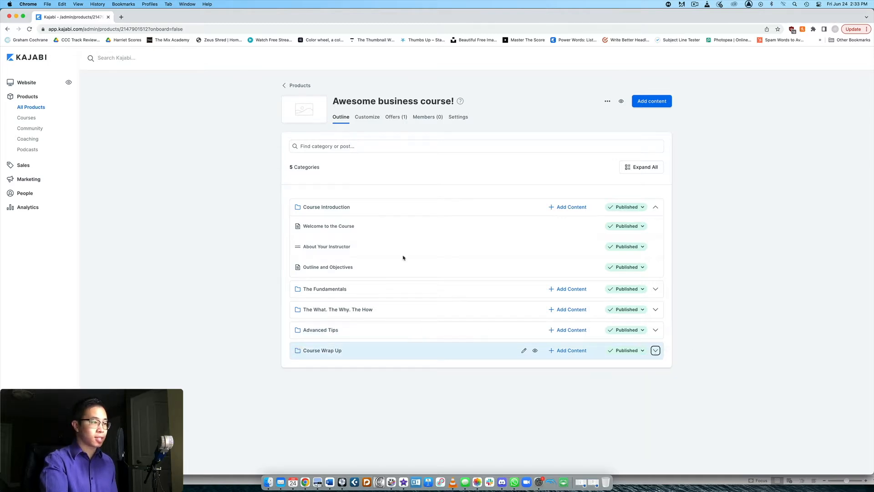
- Open the Welcome to the Course post and look over its placeholder body text
left_click(346, 227)
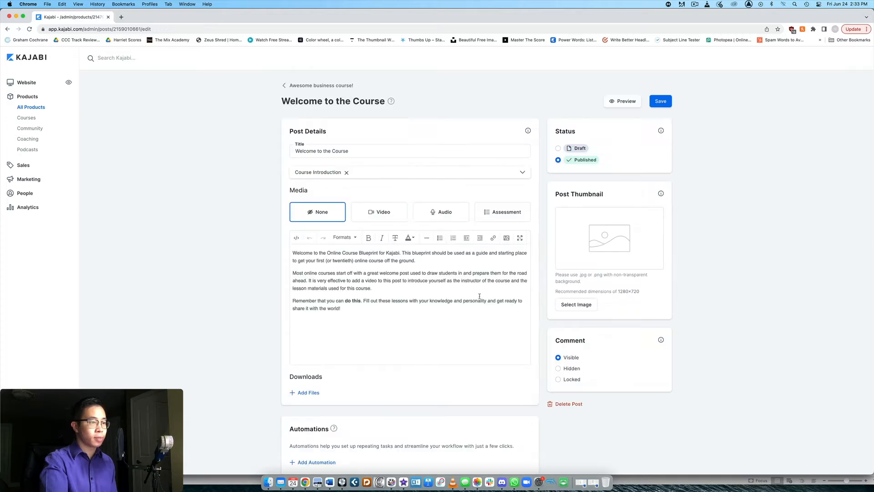
scroll(478, 295, "down", 1)
left_click_drag(476, 303, 273, 227)
scroll(391, 289, "up", 1)
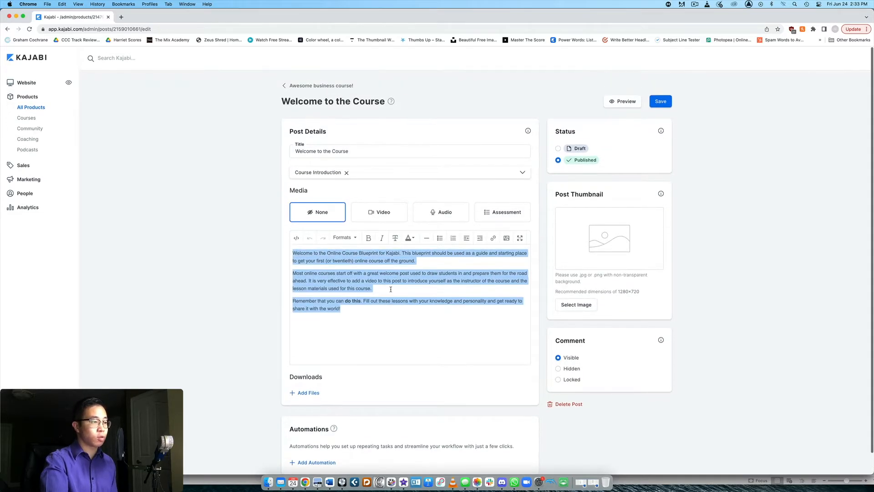
left_click(417, 291)
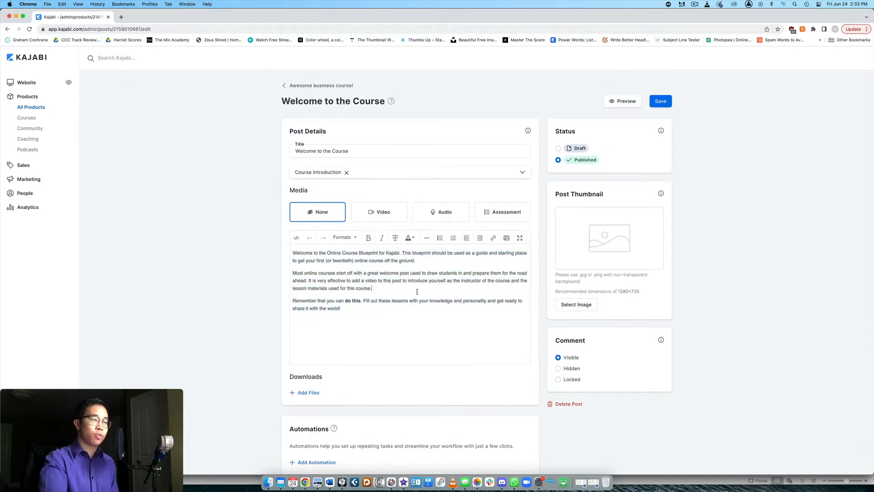
- Switch the post's media type to Video and look over its file selection and remaining settings
left_click(383, 211)
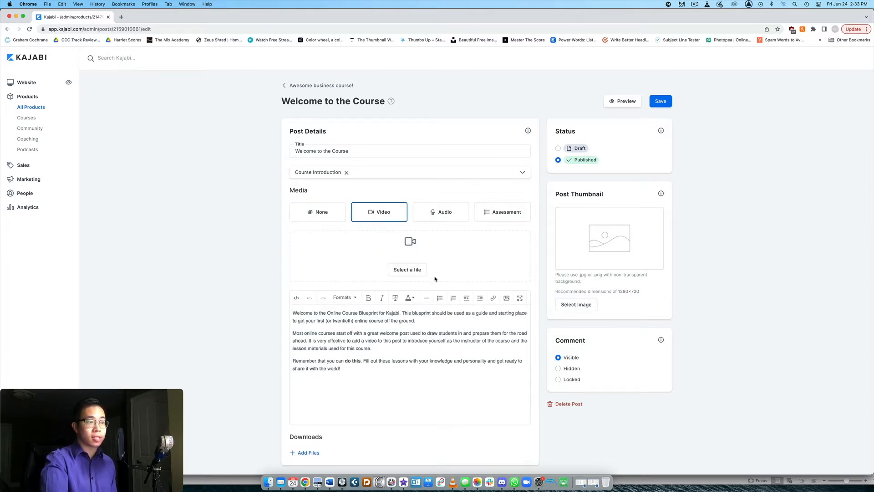
left_click(404, 270)
left_click(510, 266)
scroll(430, 204, "down", 2)
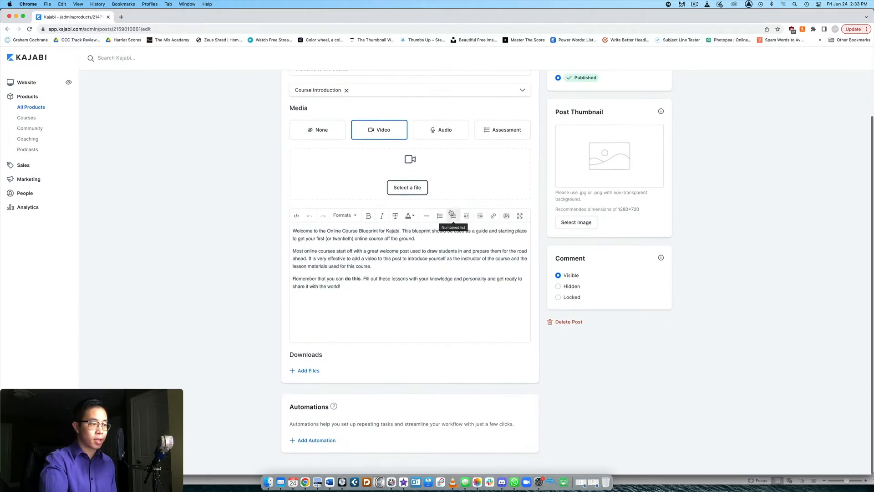
scroll(464, 212, "up", 2)
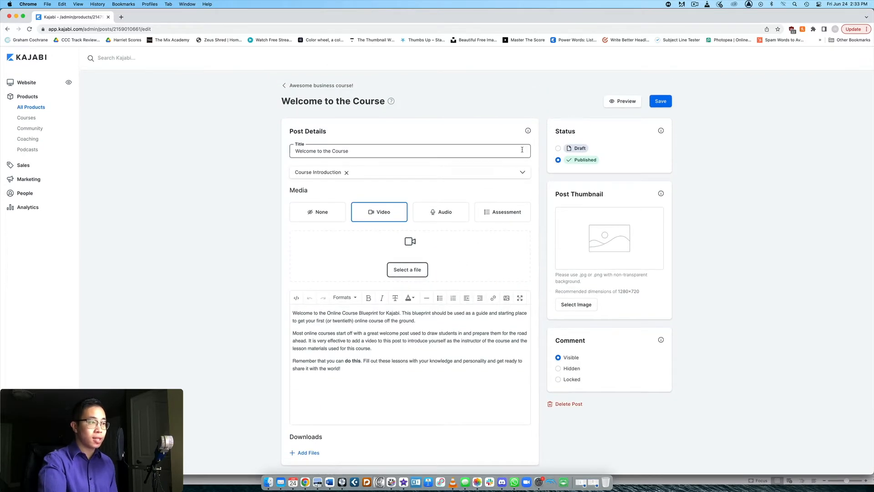
scroll(492, 190, "down", 3)
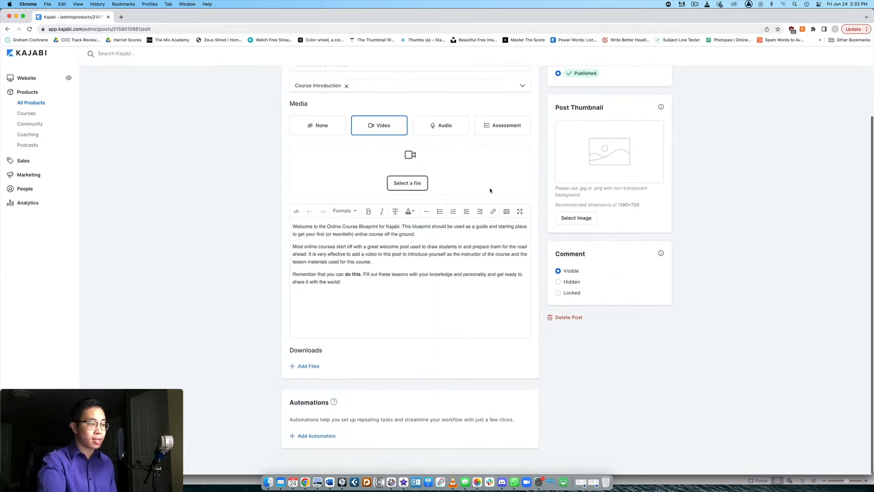
- View the actions offered for a new automation on the post's completion, and return to the course without adding one
left_click(316, 440)
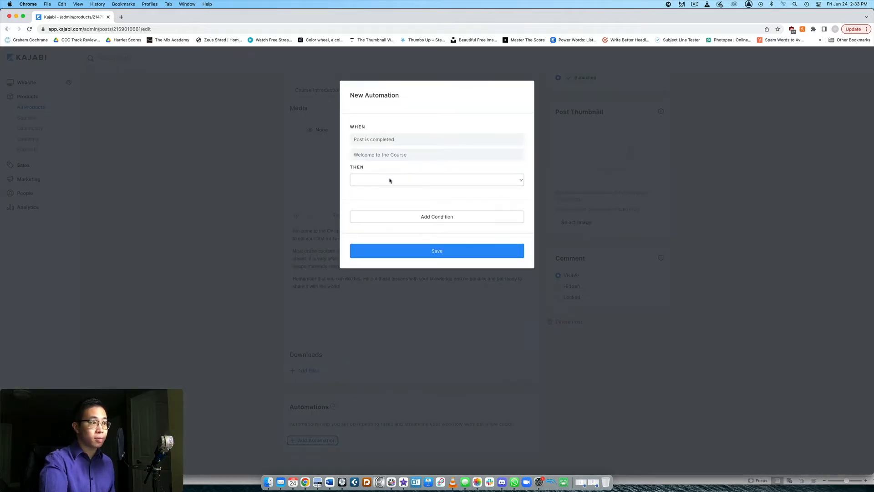
left_click(389, 180)
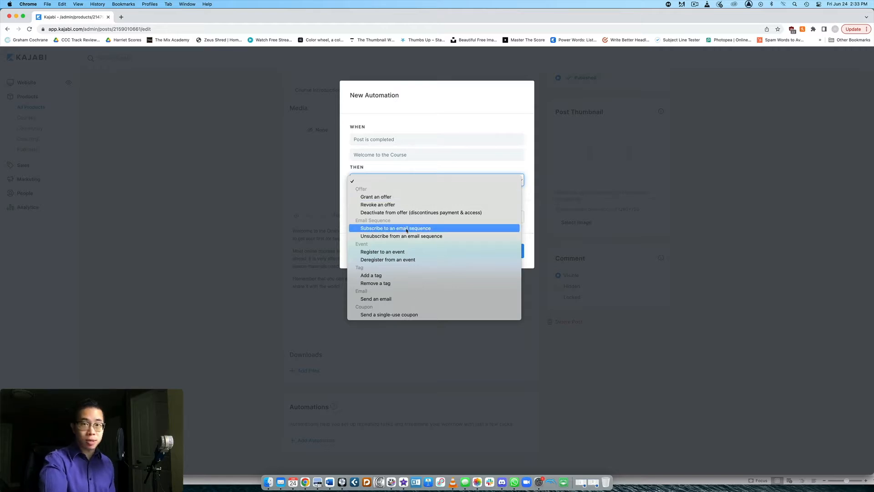
left_click(837, 142)
left_click(796, 155)
scroll(773, 154, "up", 3)
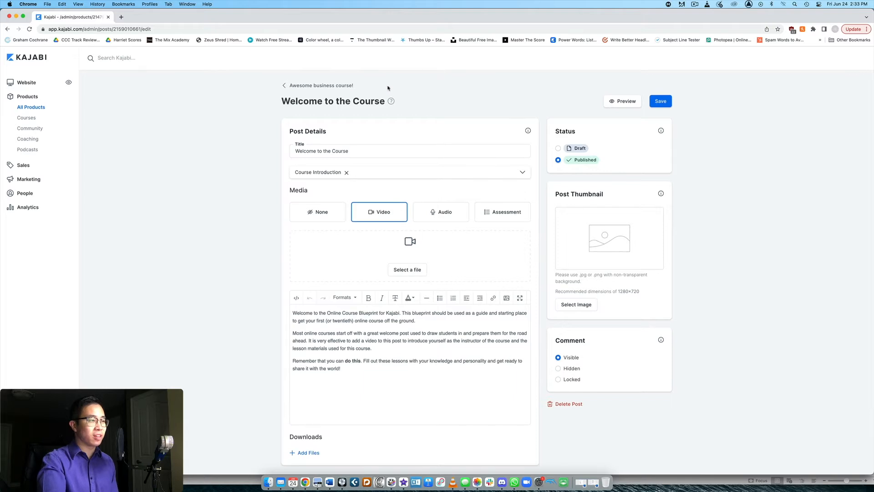
left_click(343, 87)
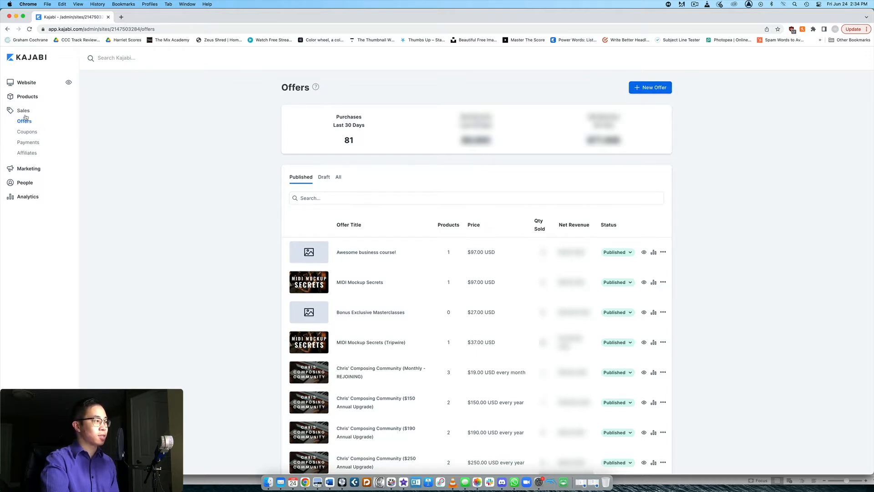
- Start a new offer titled "Awesome business course!"
left_click(662, 91)
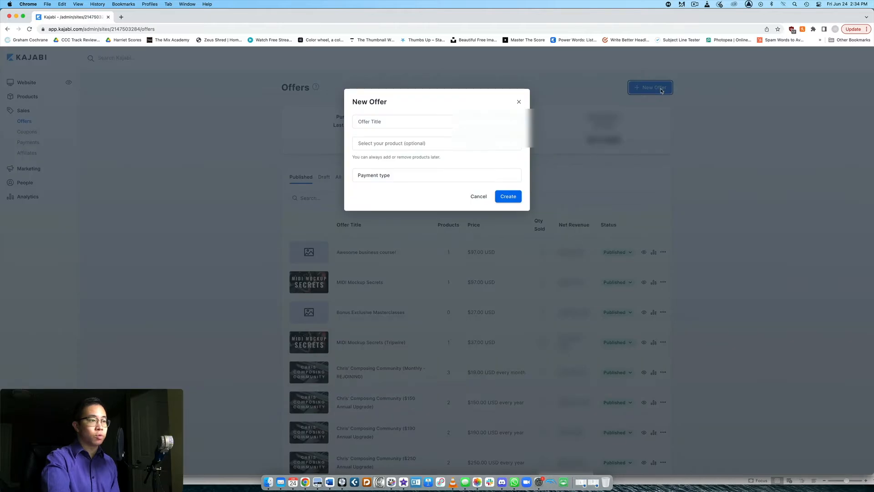
left_click(394, 118)
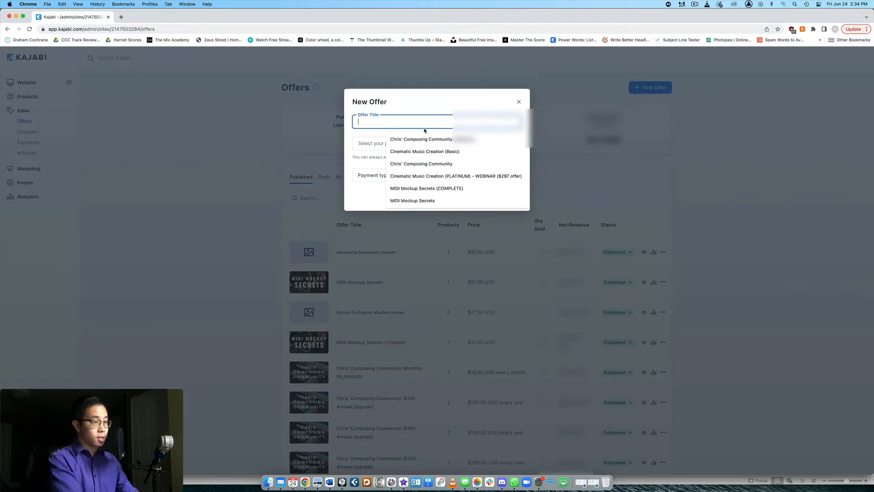
type("Awesome business course")
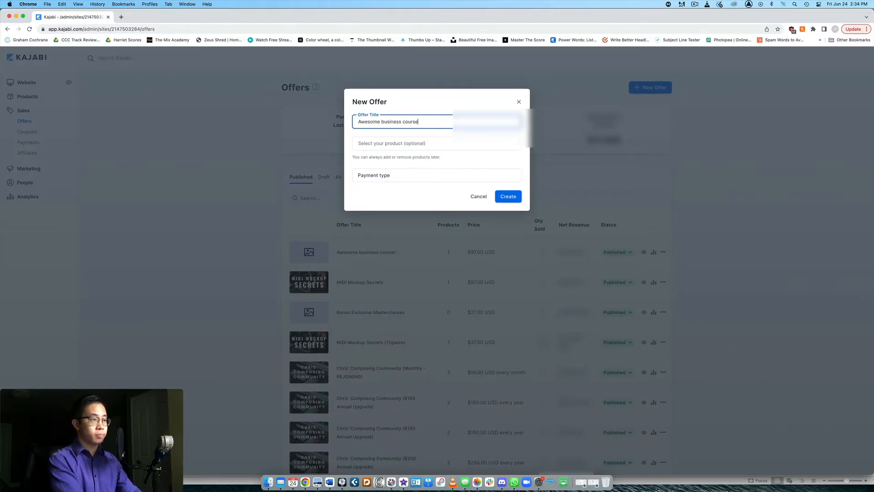
type("!")
- Attach the "Awesome business course!" product to the new offer
left_click(402, 145)
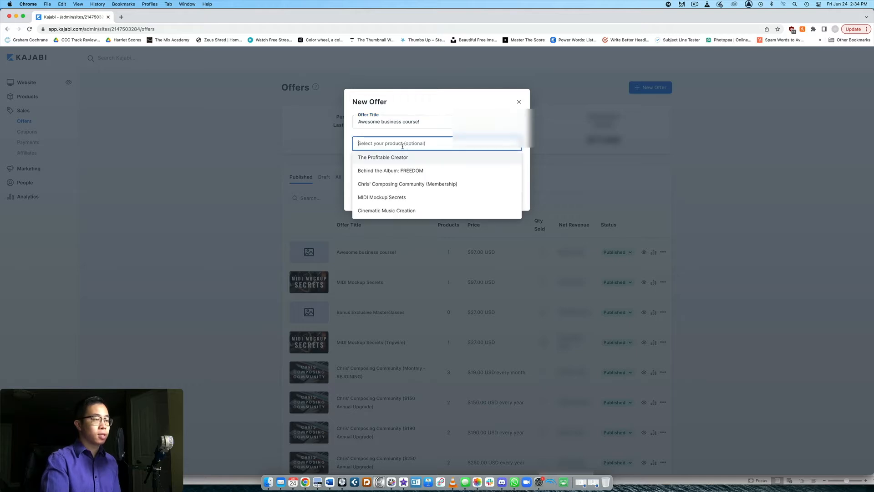
scroll(409, 170, "down", 1)
scroll(409, 170, "down", 2)
left_click(403, 187)
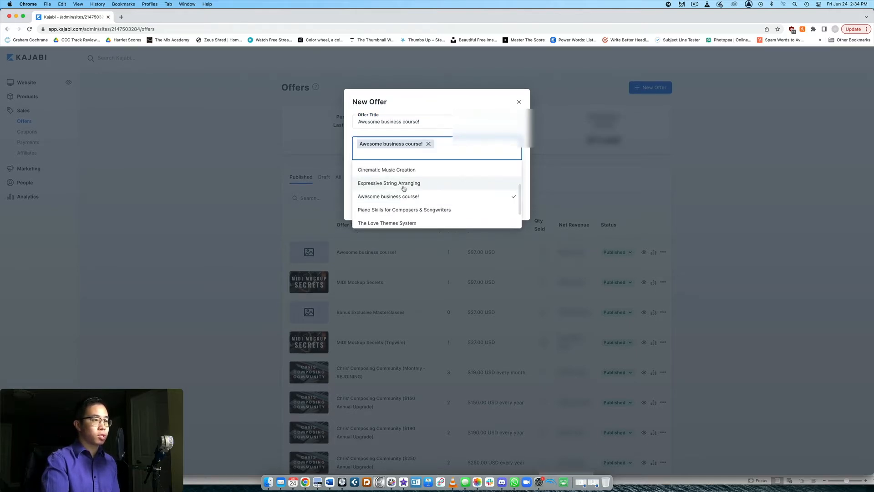
left_click(526, 157)
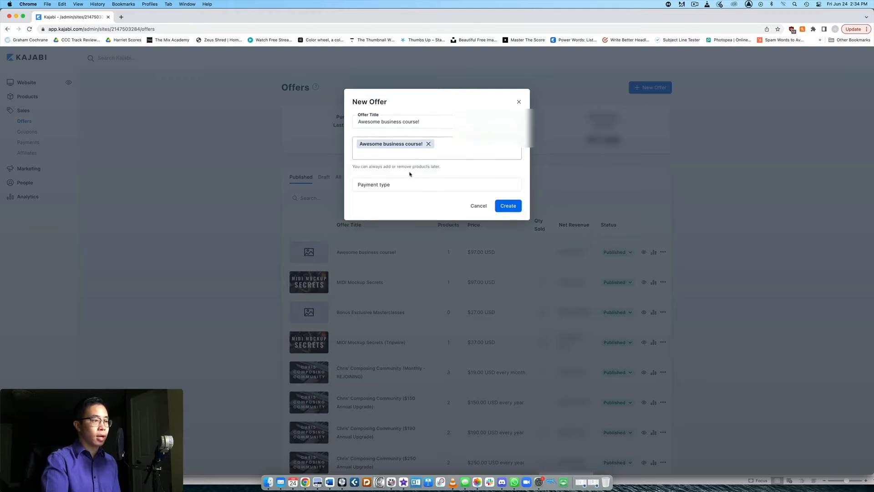
- Set the payment type to One-time Payment with a price of 97 USD and create the offer
left_click(390, 187)
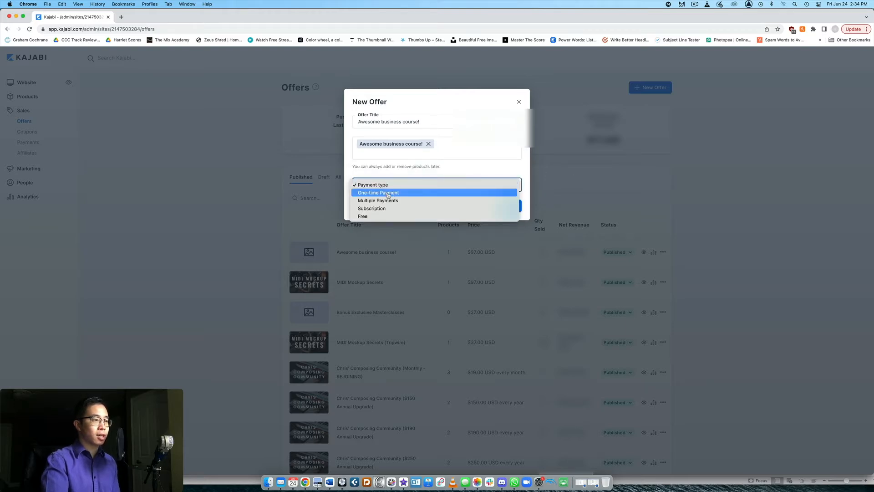
left_click(393, 193)
left_click(389, 208)
type("97")
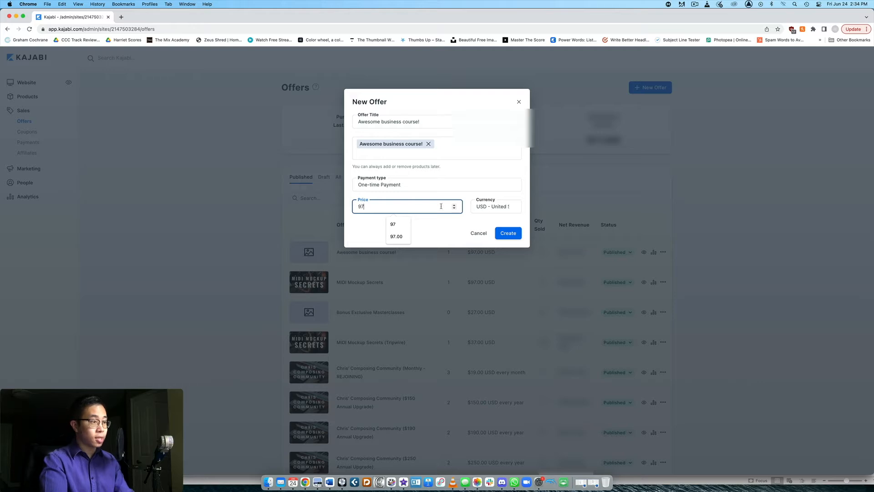
left_click(457, 235)
left_click(506, 234)
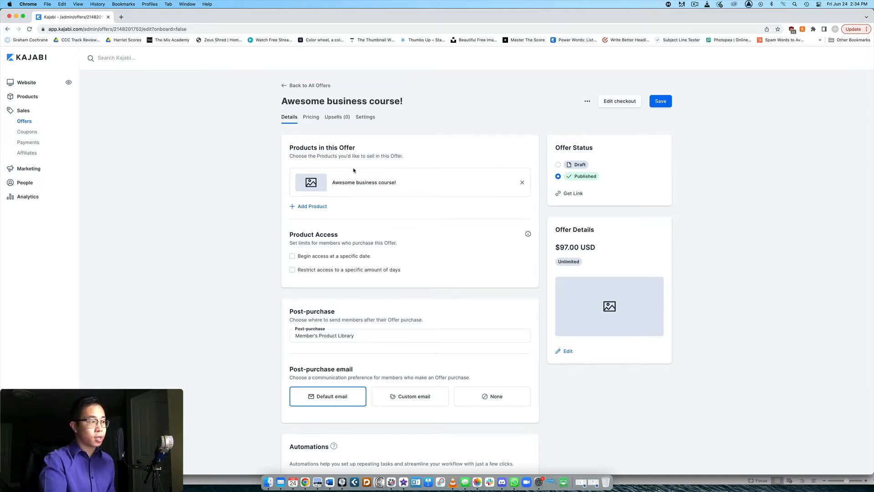
- Add "Behind the Album: FREEDOM" to the offer as a second product, and remove it again
left_click(312, 207)
left_click(334, 212)
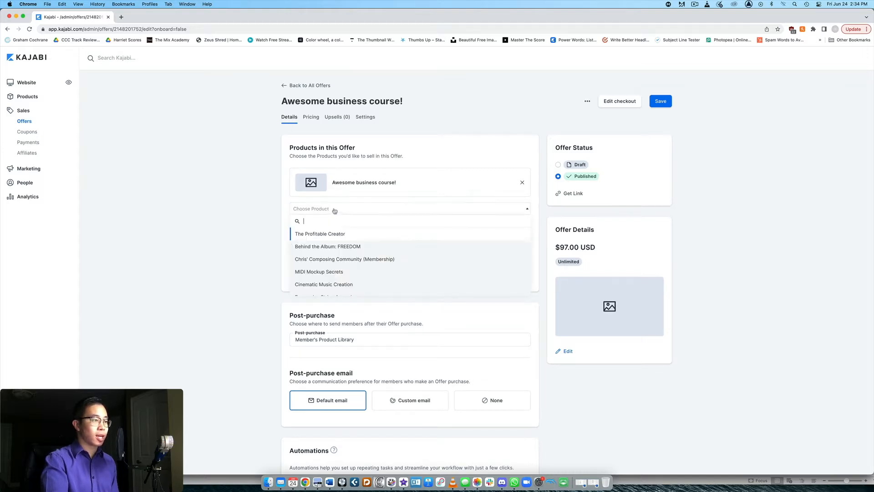
left_click(349, 246)
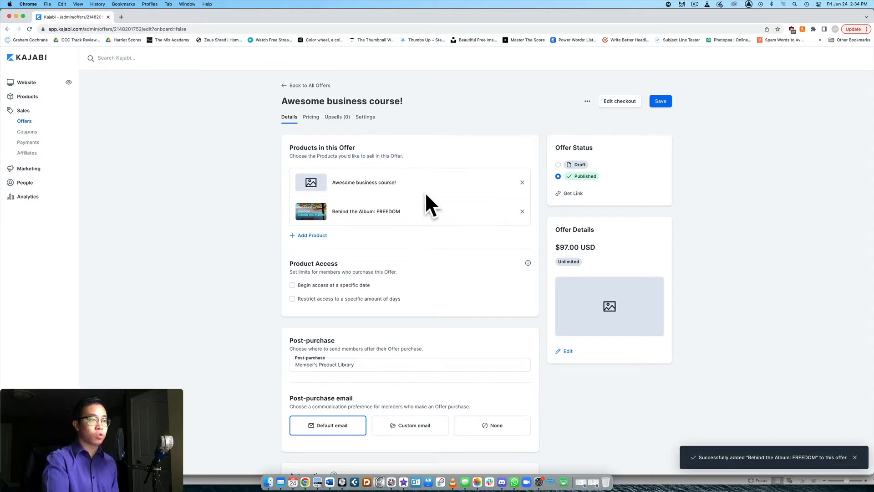
left_click(522, 212)
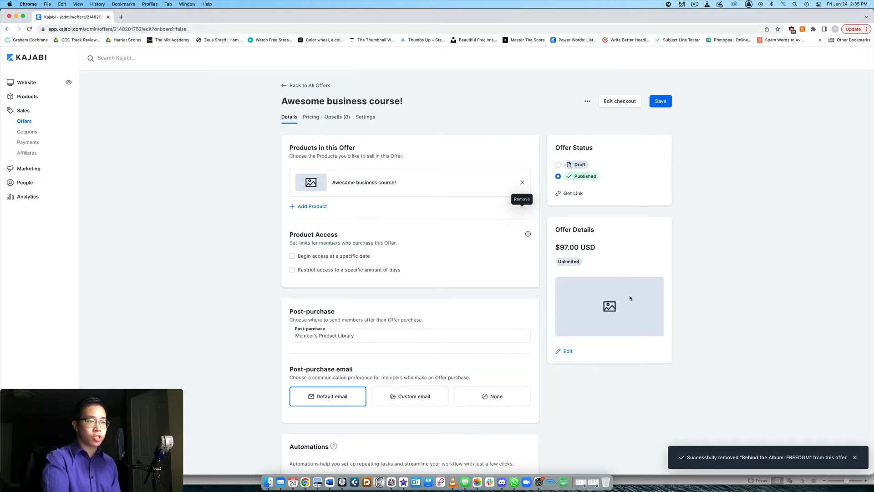
- Open the offer's checkout page for editing and disable its banner
scroll(592, 296, "down", 2)
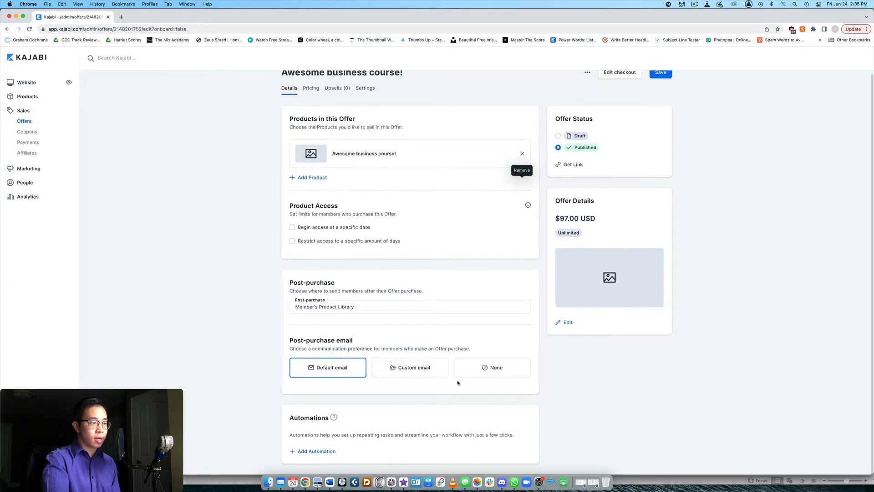
scroll(608, 264, "up", 2)
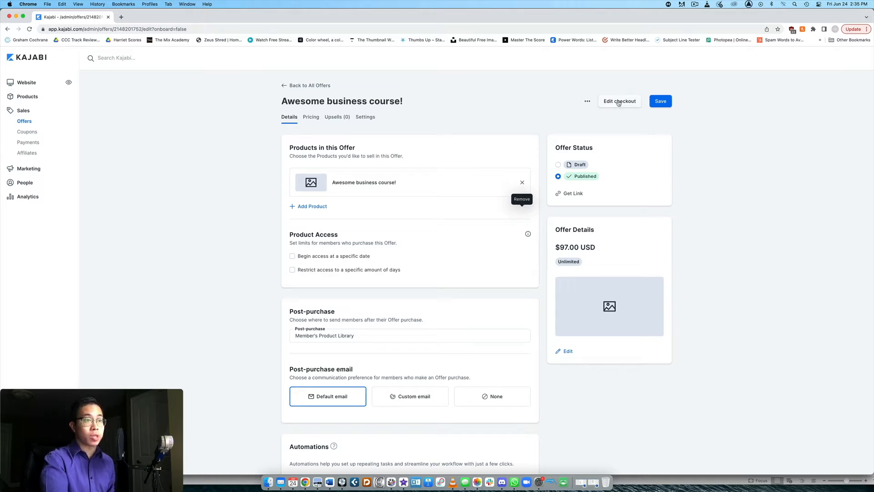
left_click(618, 102)
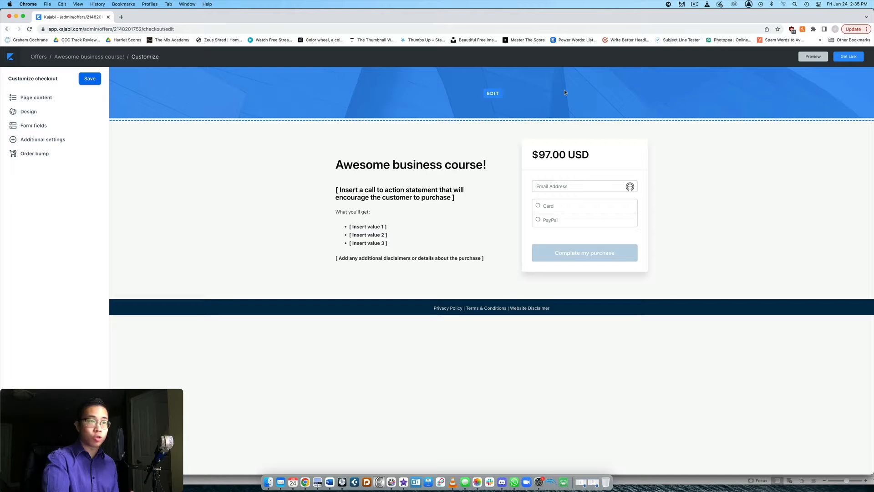
left_click(551, 93)
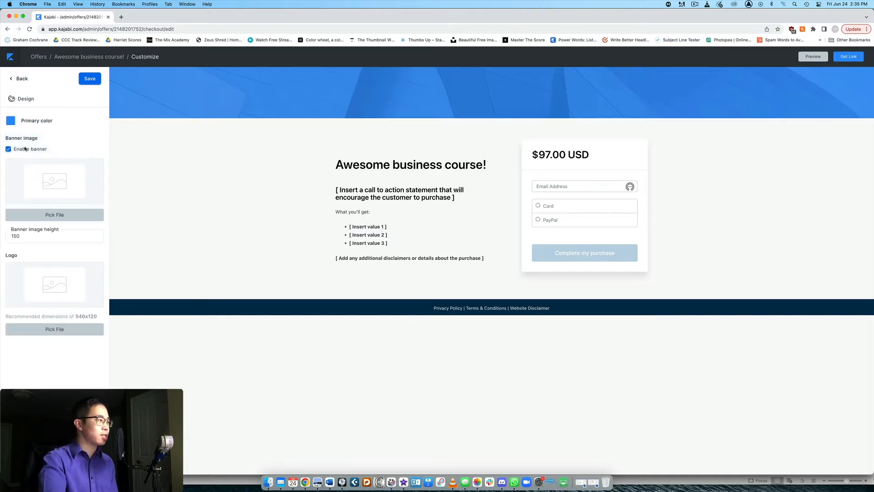
left_click(8, 149)
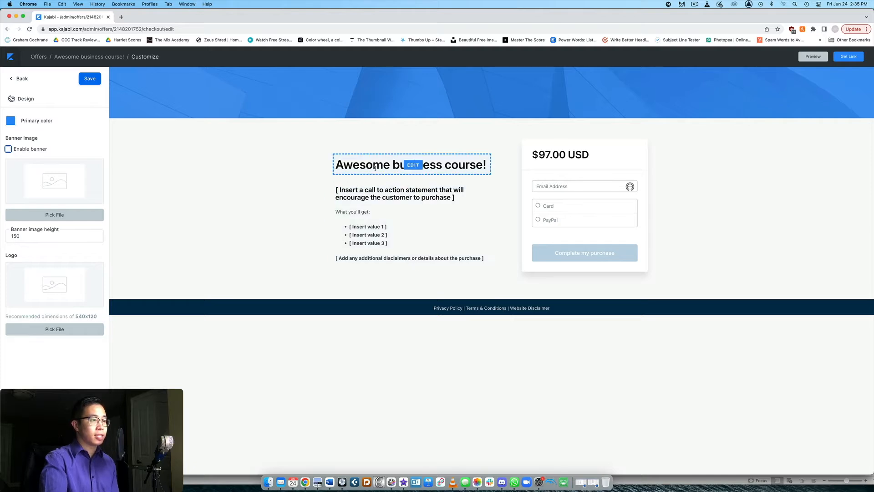
- Replace the placeholder checkout description with the line "After you go through this course, you'll know exactly how to:"
left_click(412, 223)
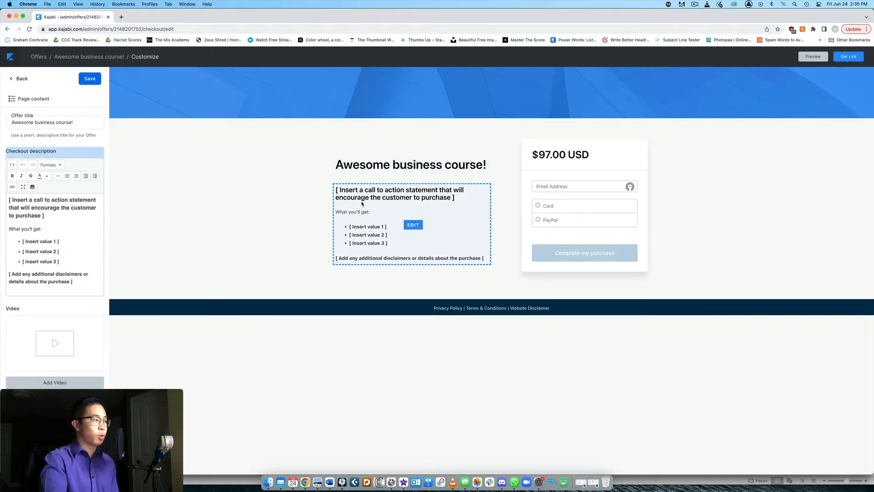
left_click(42, 211)
key("super+a")
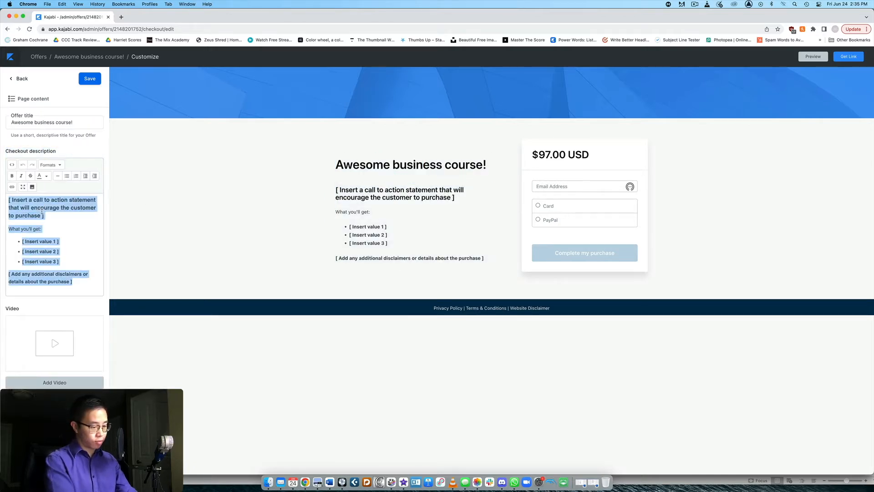
type("After you")
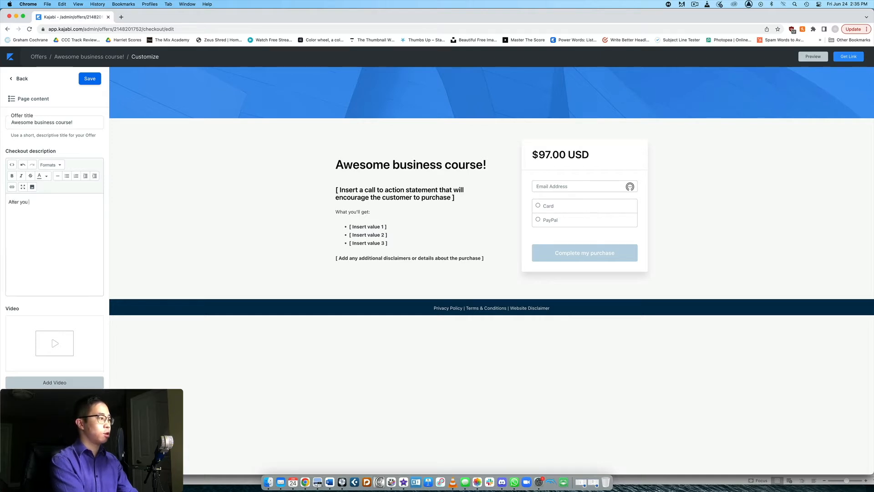
type(" go through this course, you'll know exact")
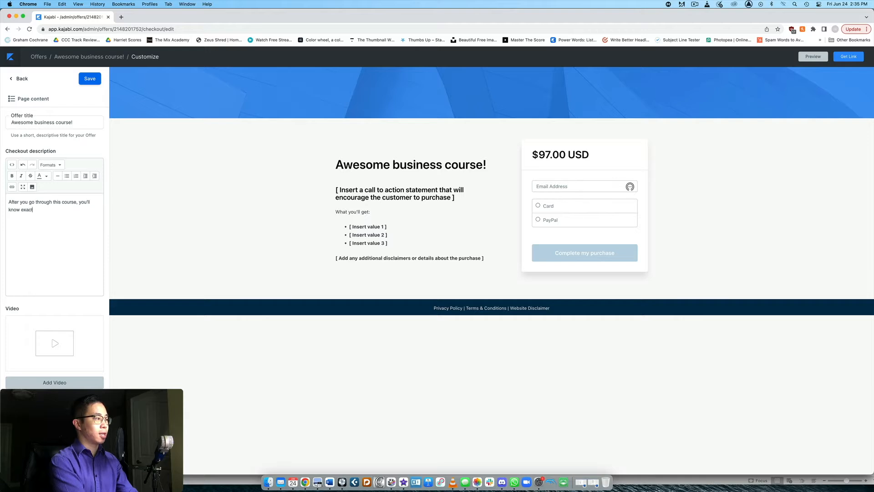
type("ly how to:")
key("Return")
- Add three bullet points below the line: "Earn passive income consistently", "Build a robust automatic platform" and "Help your audience every single day"
left_click(67, 176)
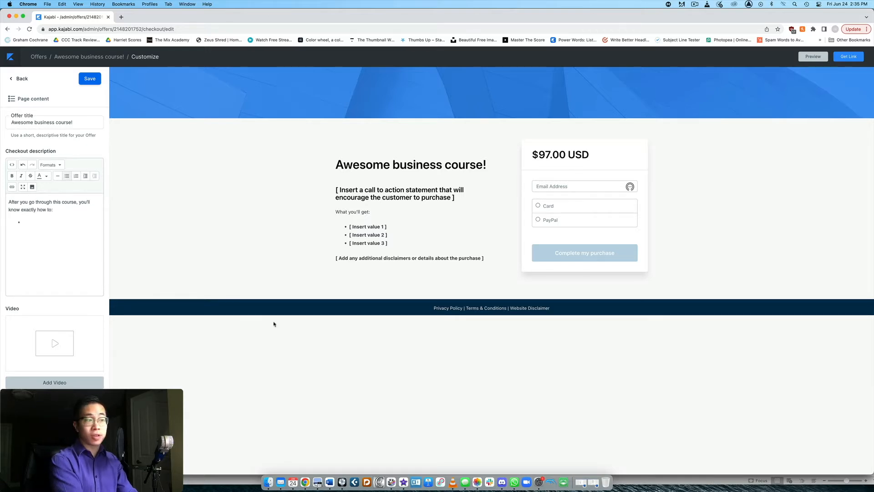
type("Earn a")
type("assive income")
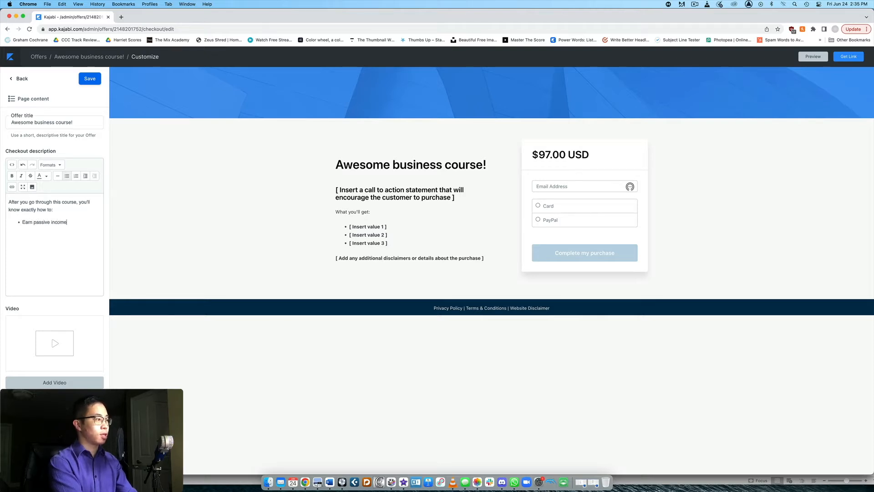
type(" consistently")
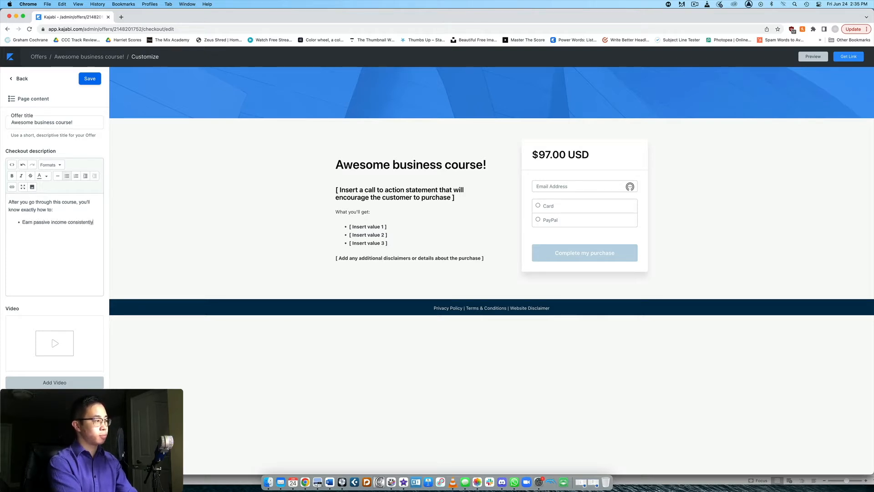
type("uild a rob")
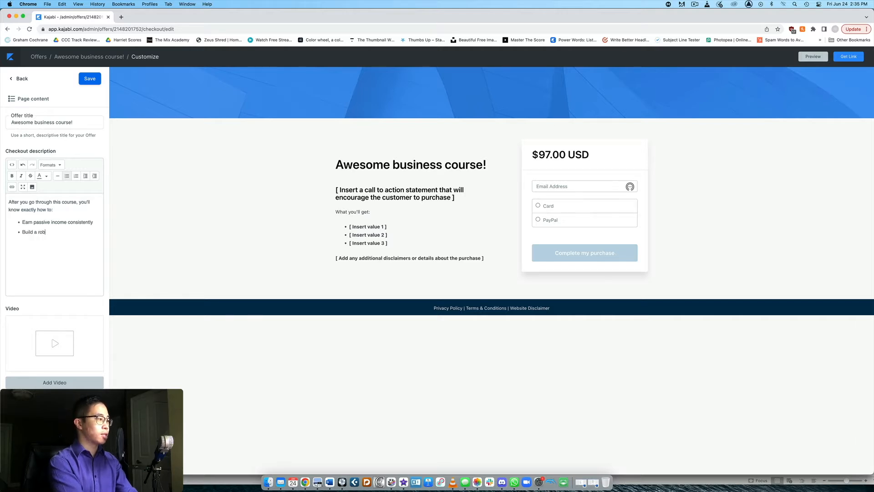
type("ust automatic platofr")
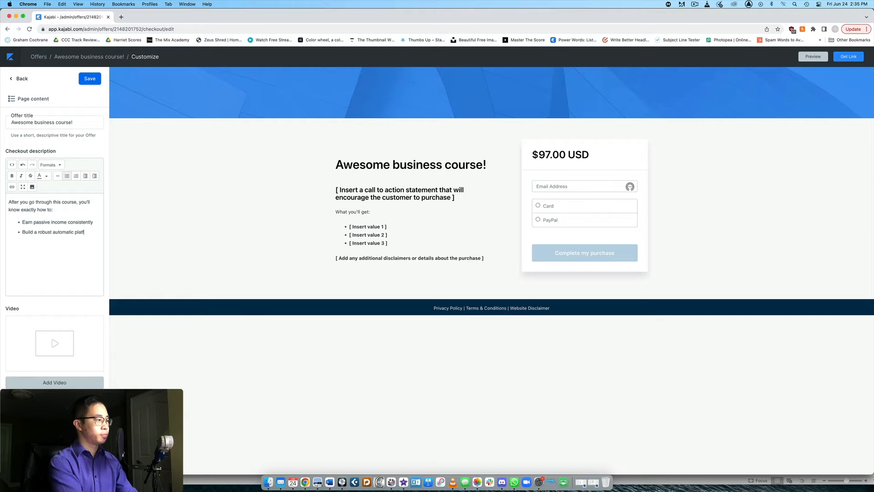
type("He")
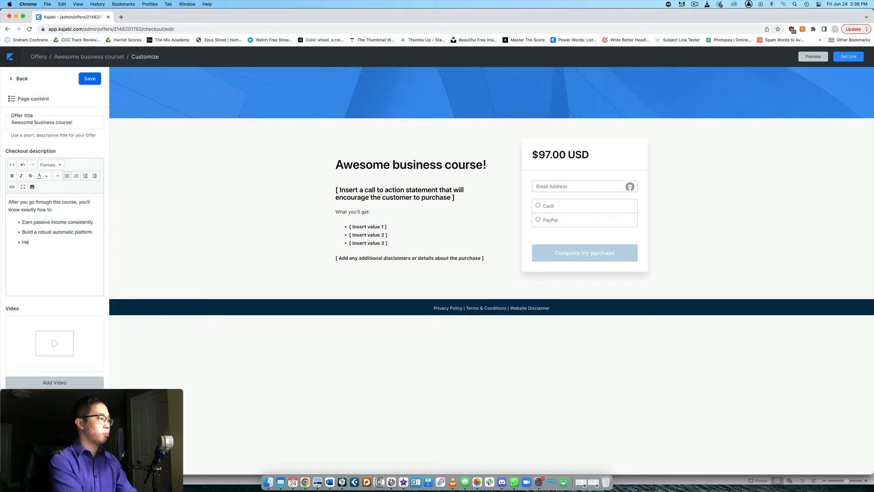
type("lp your audience every siunggle day")
- Make the checkout description's introductory line bold and save the checkout page
left_click_drag(56, 211, 3, 180)
key("super+b")
left_click(68, 252)
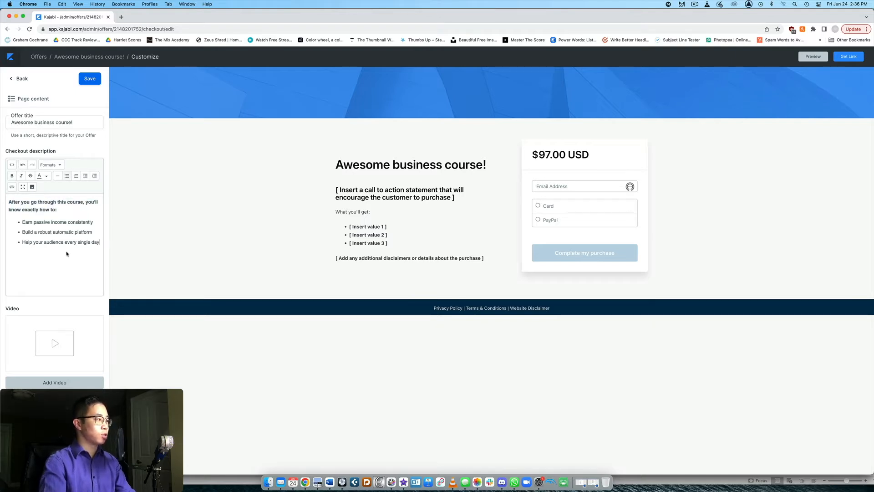
left_click(93, 81)
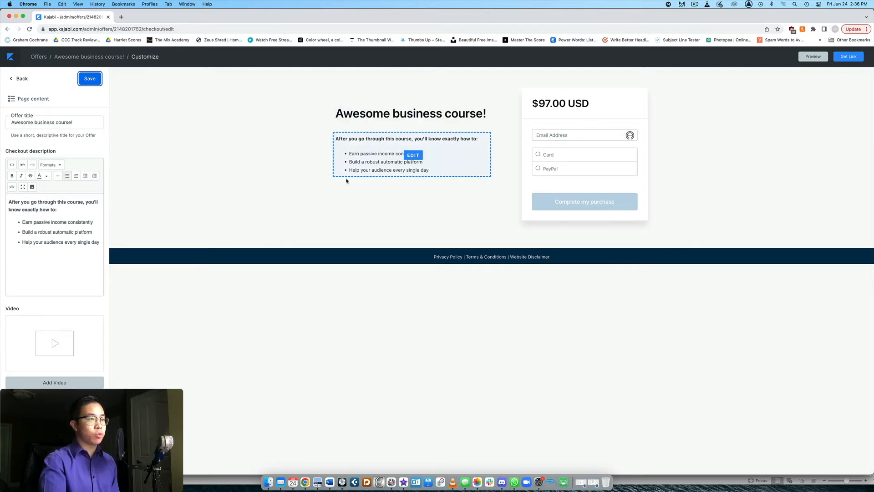
- Select the "Behind the Album - Freedom" $47 offer as the checkout's order bump
left_click(19, 80)
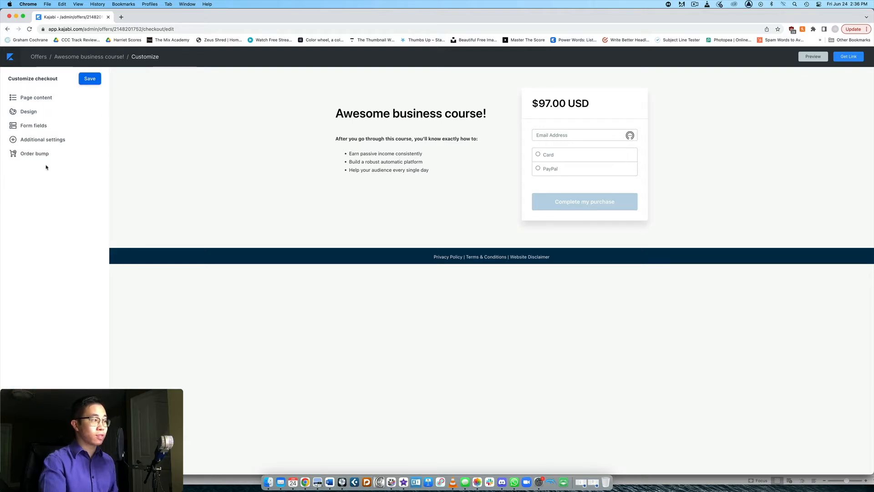
left_click(36, 155)
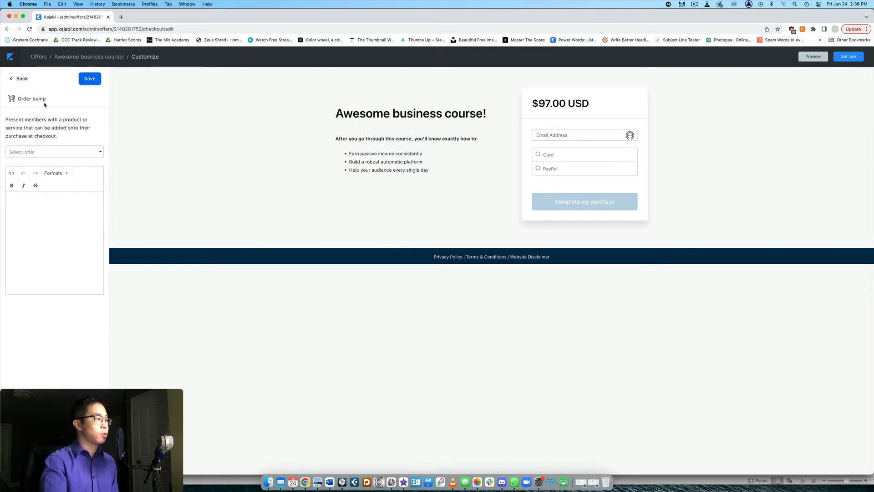
left_click(37, 154)
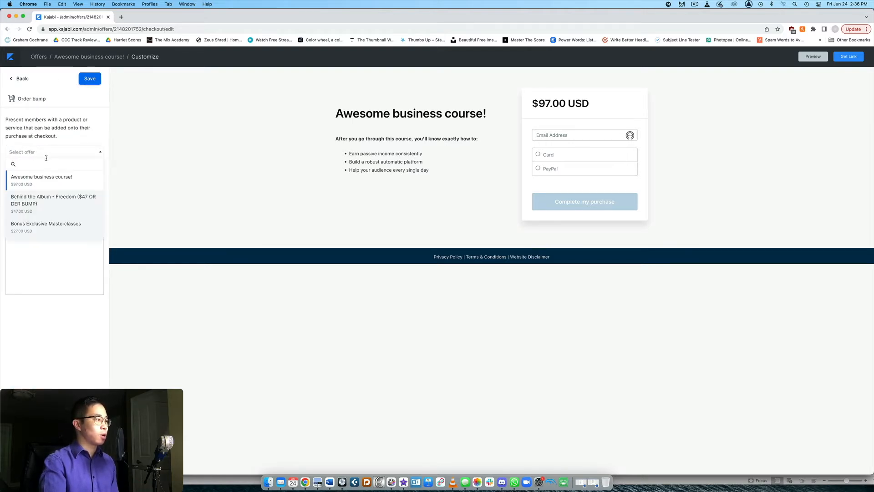
left_click(51, 204)
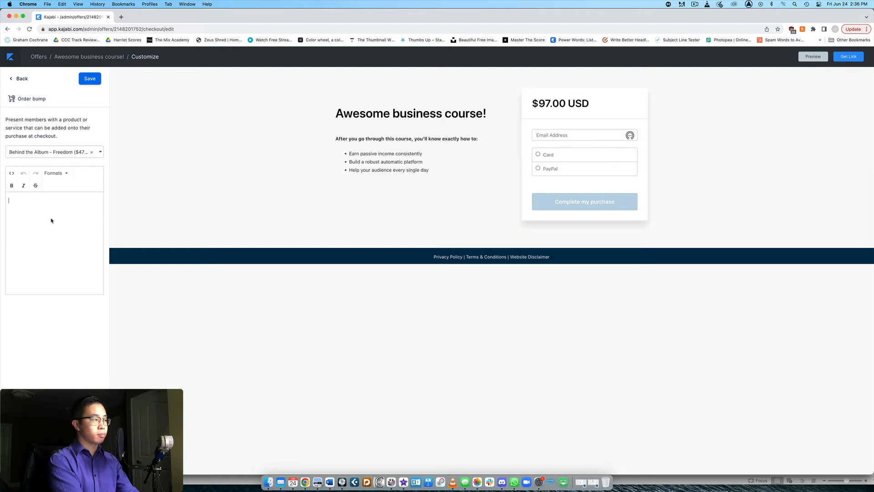
- Enter the order bump text "Take your learning further with my bonus course at 50% off!" and save the checkout page
type("ake you")
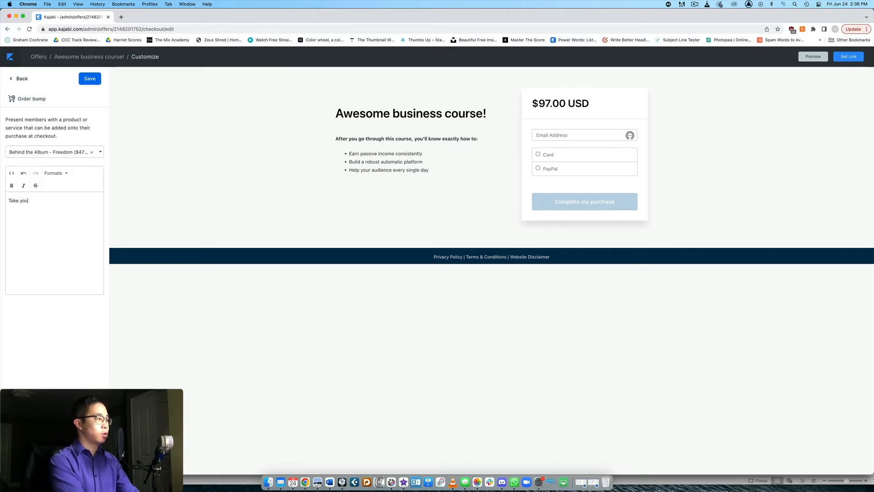
type("r learning fur")
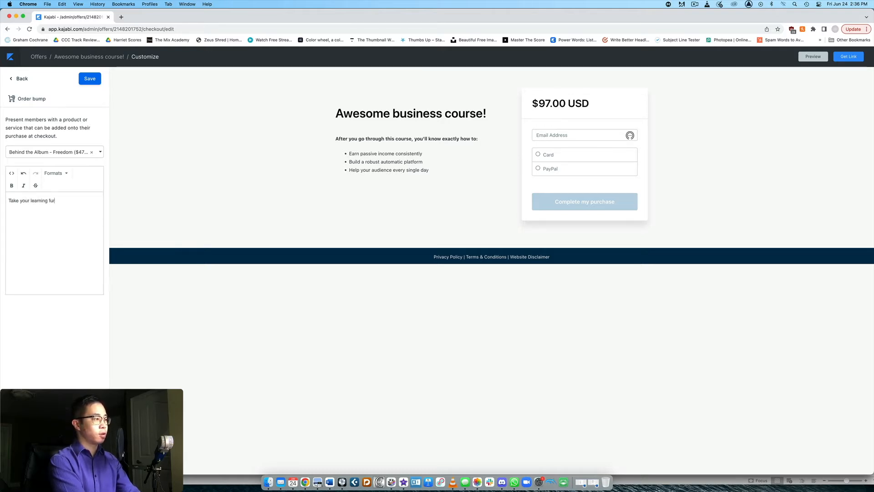
type("ther with my bonus")
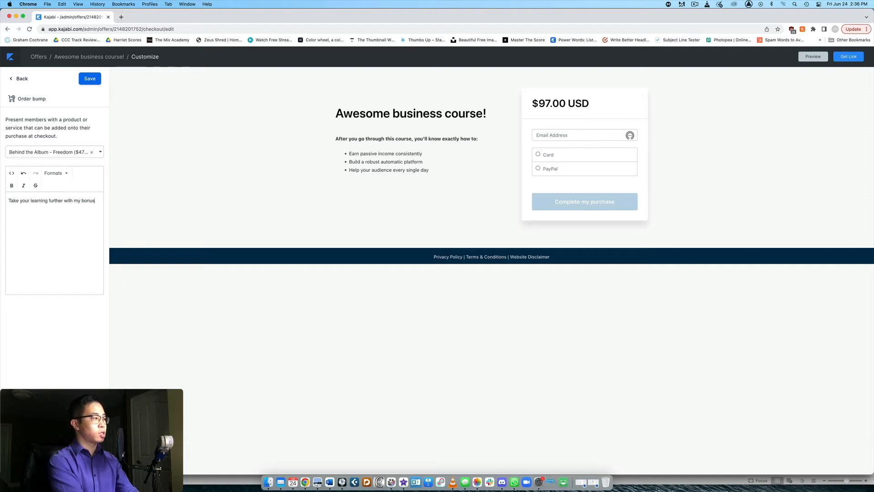
type(" course at 50% off!")
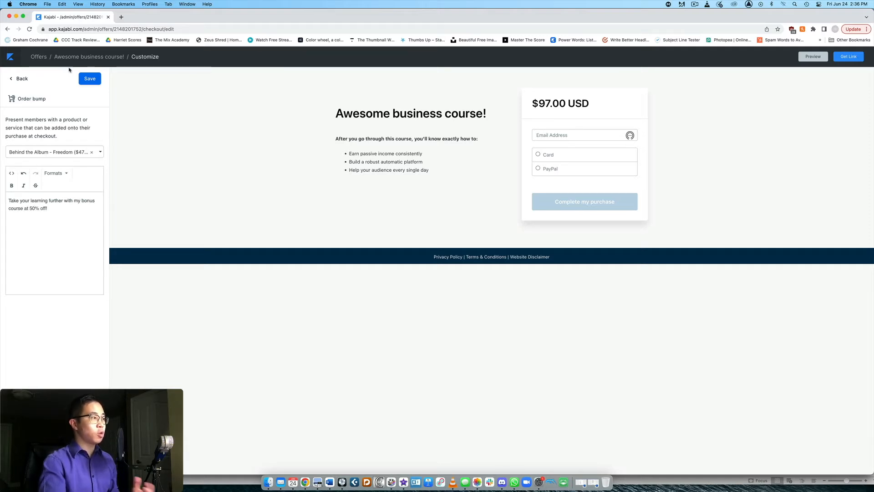
left_click(89, 79)
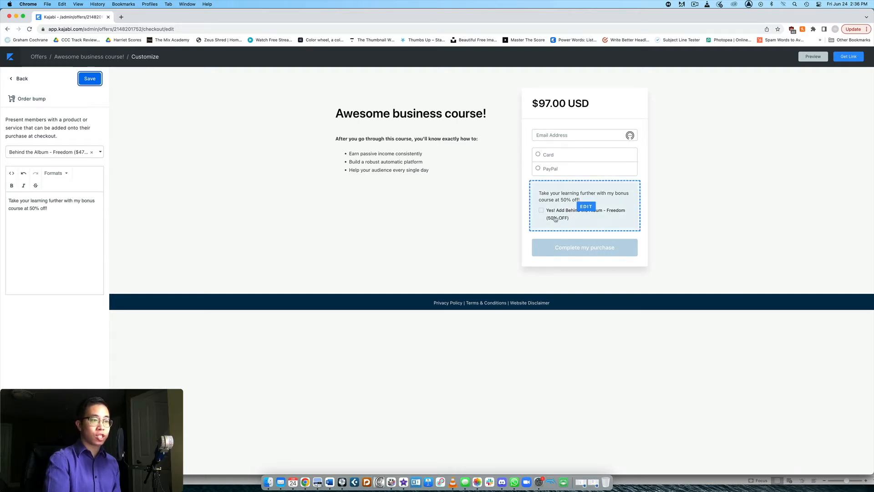
left_click(542, 213)
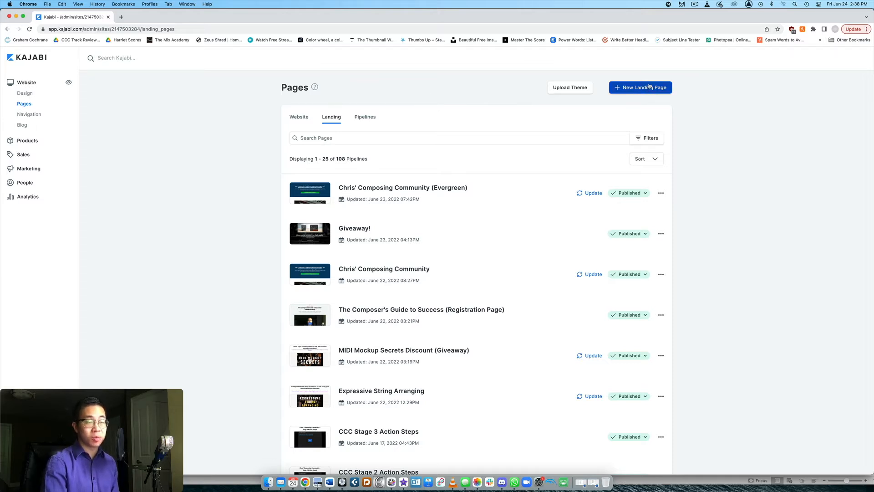
- Start a new landing page, browse the template categories and expand the full list of Sales templates
left_click(628, 91)
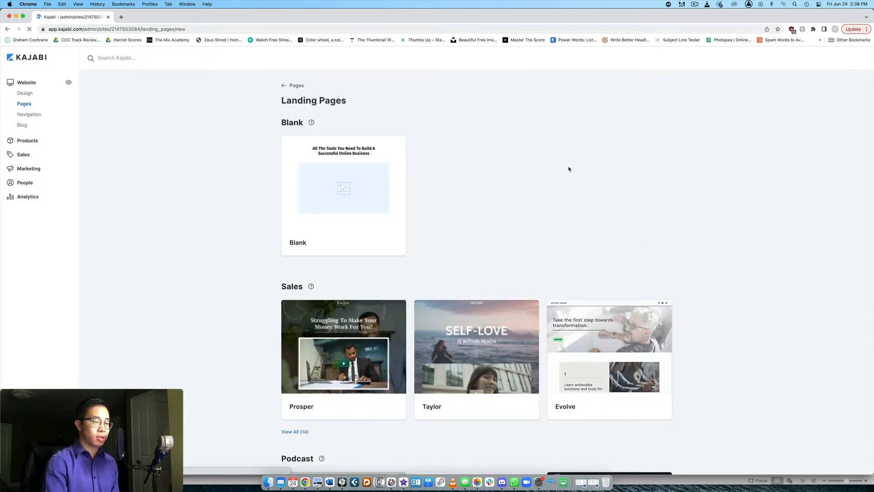
scroll(568, 169, "down", 5)
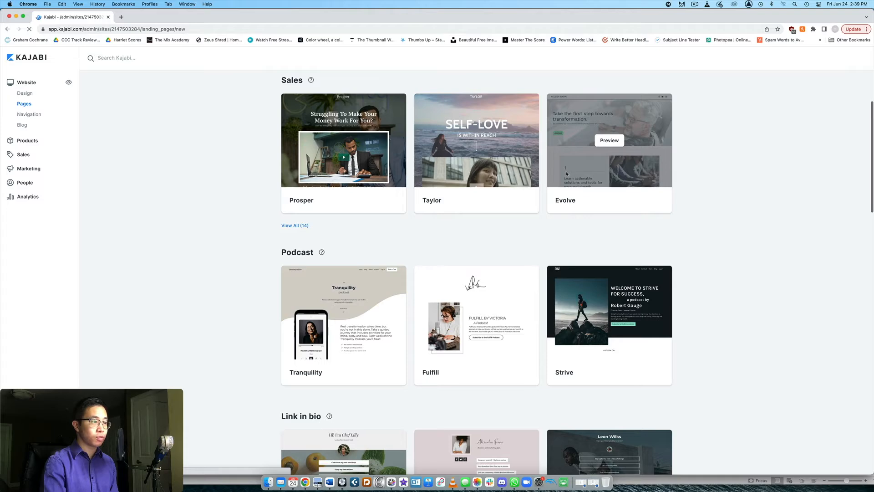
scroll(566, 173, "up", 5)
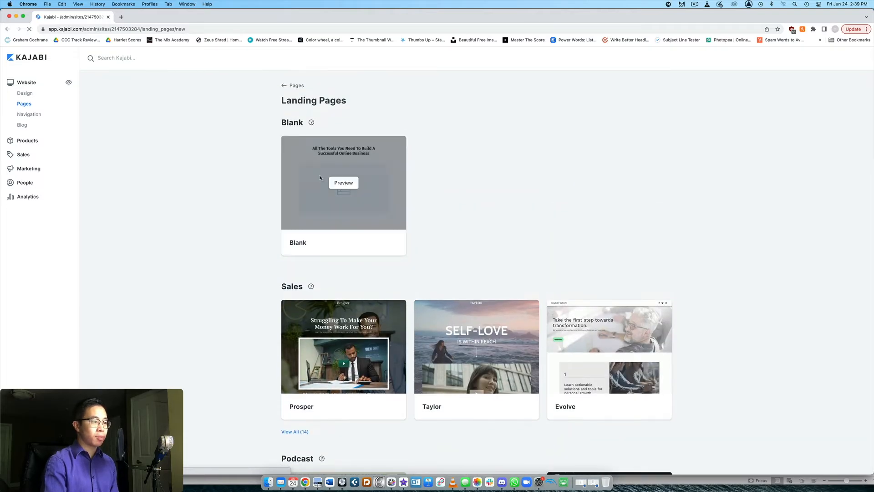
scroll(314, 153, "down", 7)
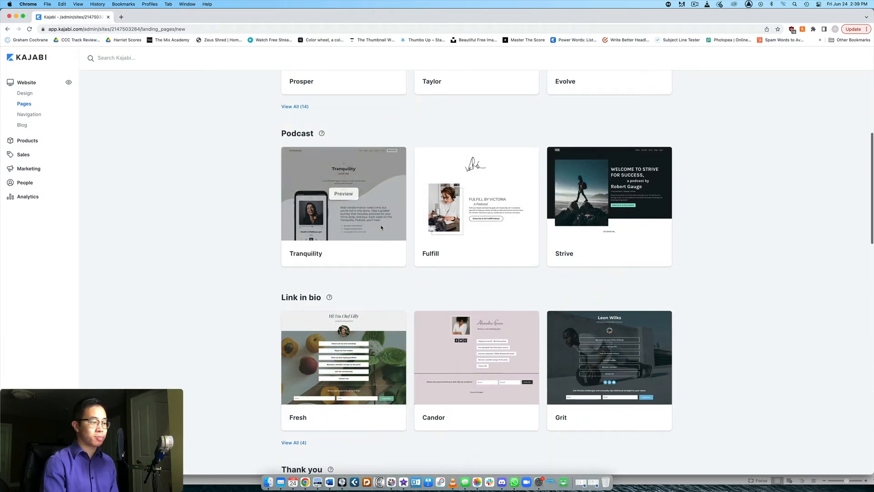
scroll(382, 230, "down", 11)
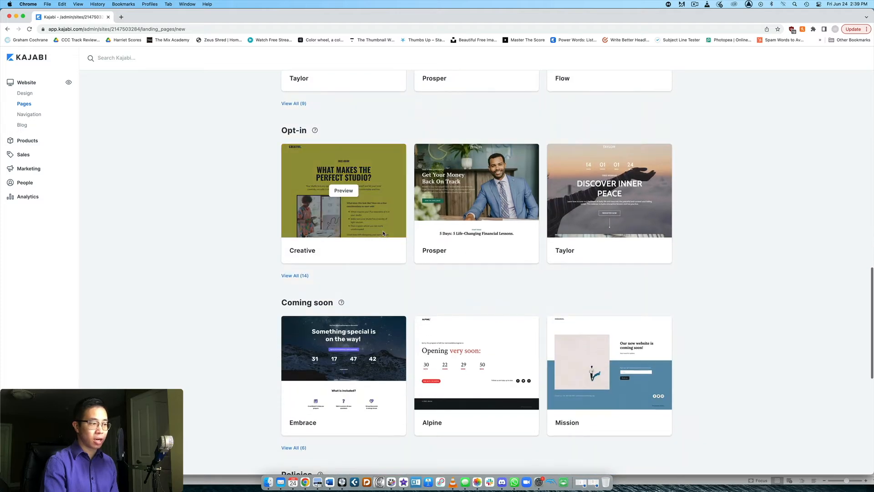
scroll(383, 233, "up", 12)
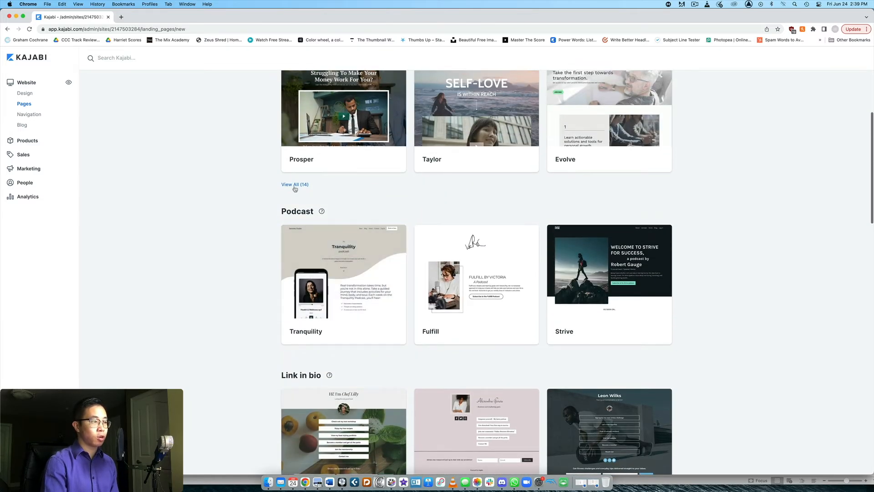
left_click(295, 187)
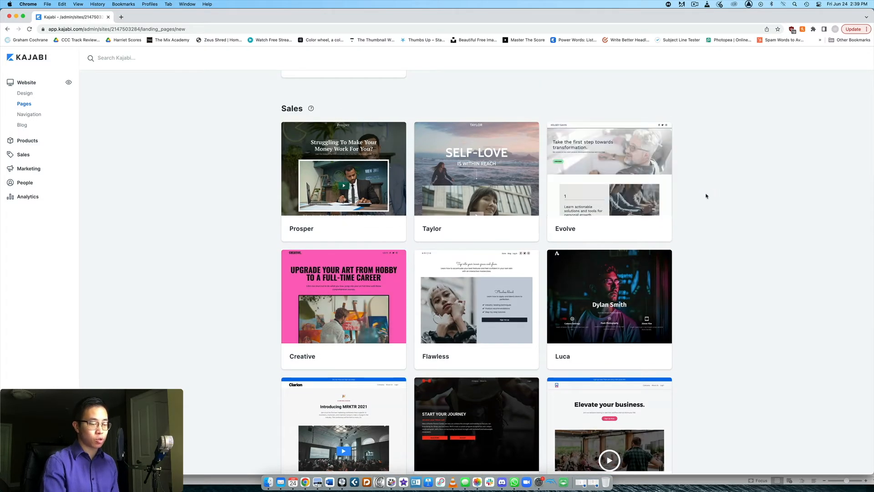
- Create a landing page titled "Awesome business course!" from the Streamlined Sales template
scroll(706, 195, "down", 5)
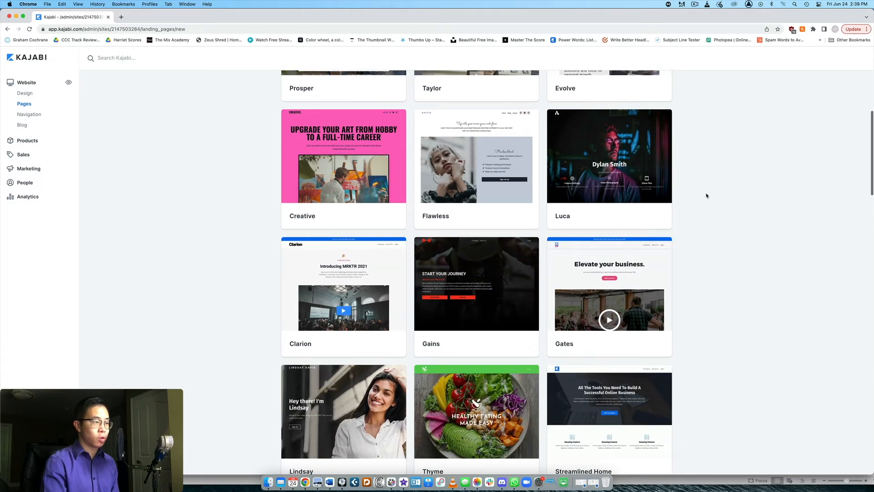
scroll(707, 196, "up", 5)
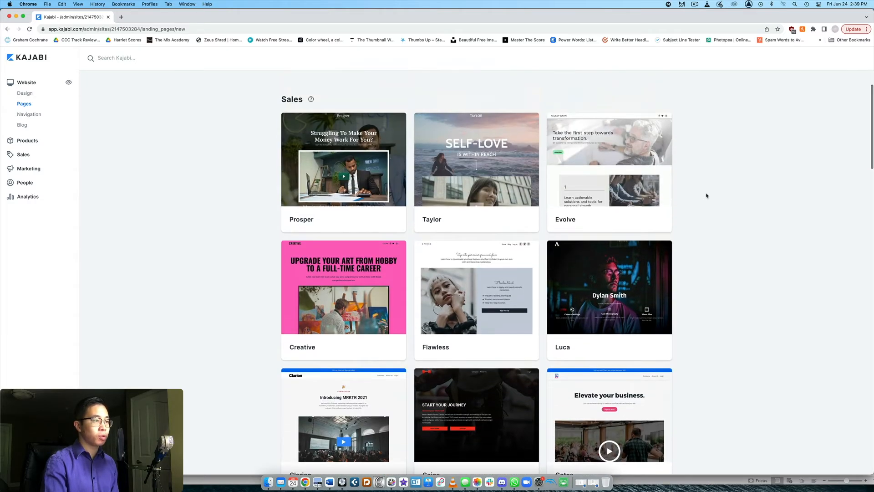
scroll(706, 195, "up", 1)
scroll(706, 196, "down", 10)
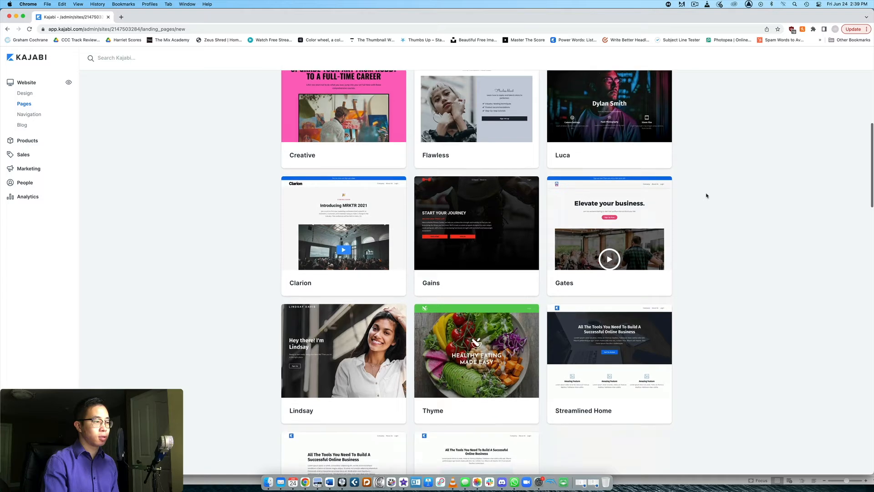
scroll(707, 196, "down", 5)
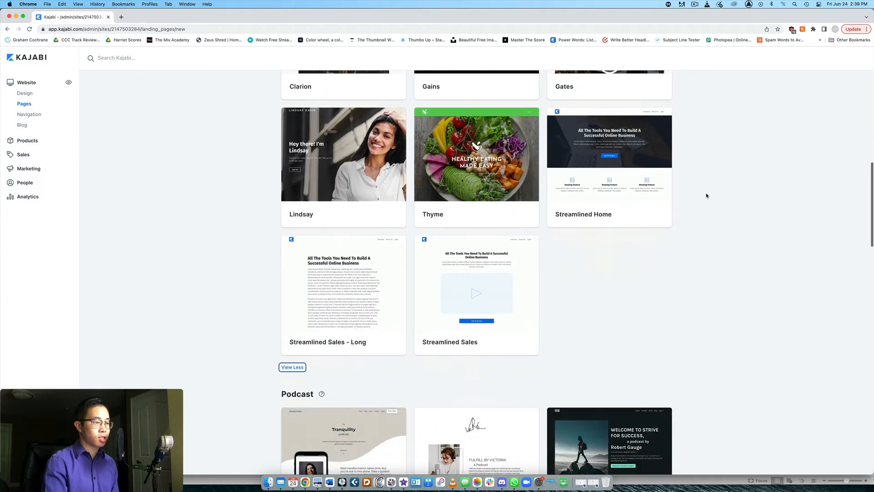
left_click(476, 286)
scroll(419, 201, "down", 15)
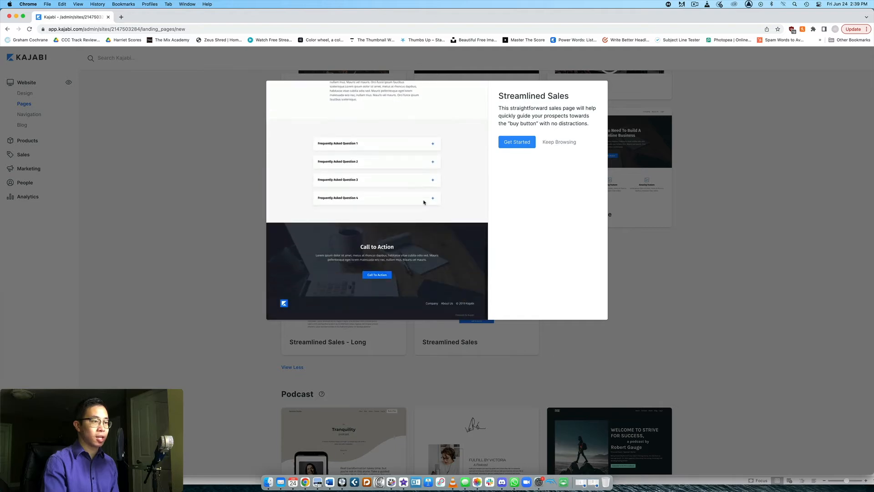
left_click(517, 142)
left_click(524, 142)
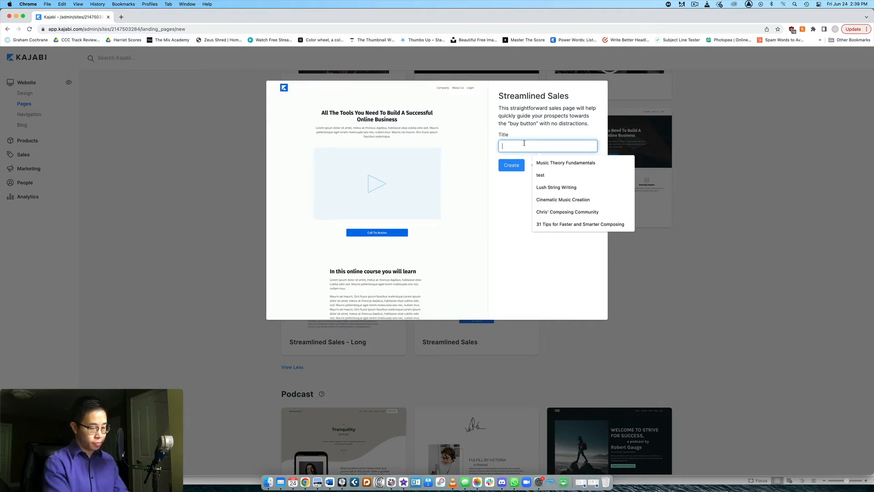
type("Awesome business course!")
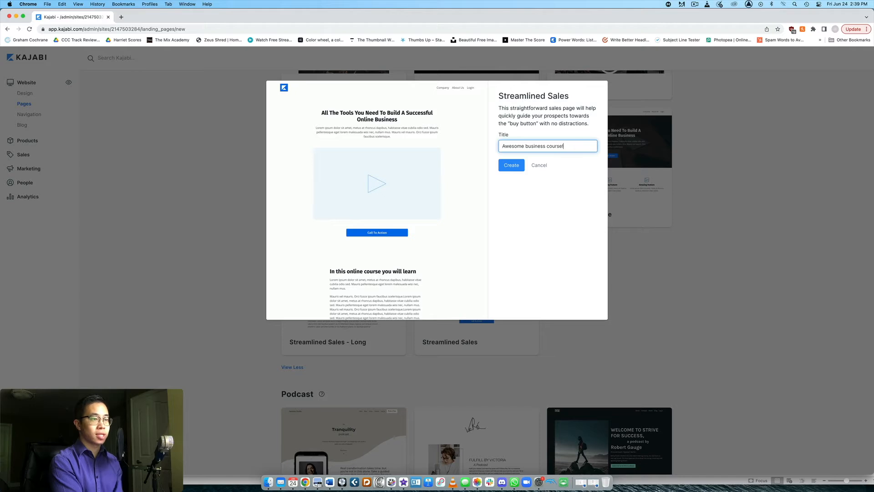
key("Return")
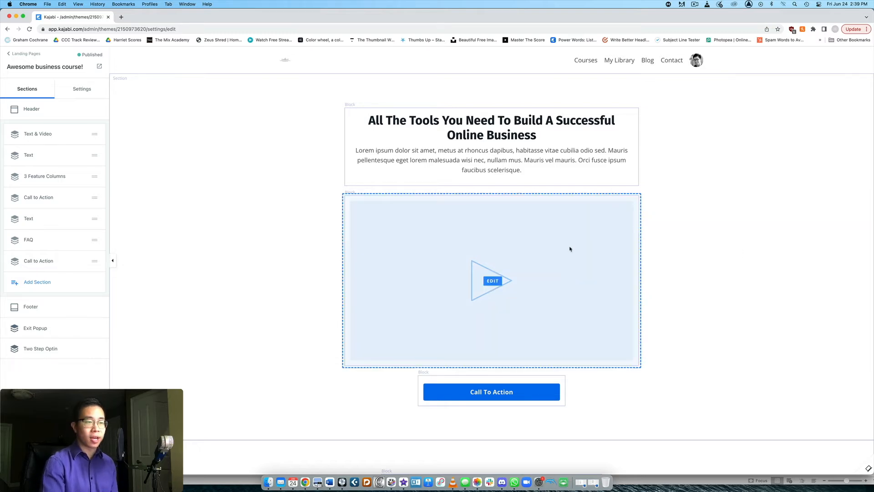
- Review the upper part of the new page and open the settings of the call-to-action button below the video placeholder
scroll(652, 244, "down", 7)
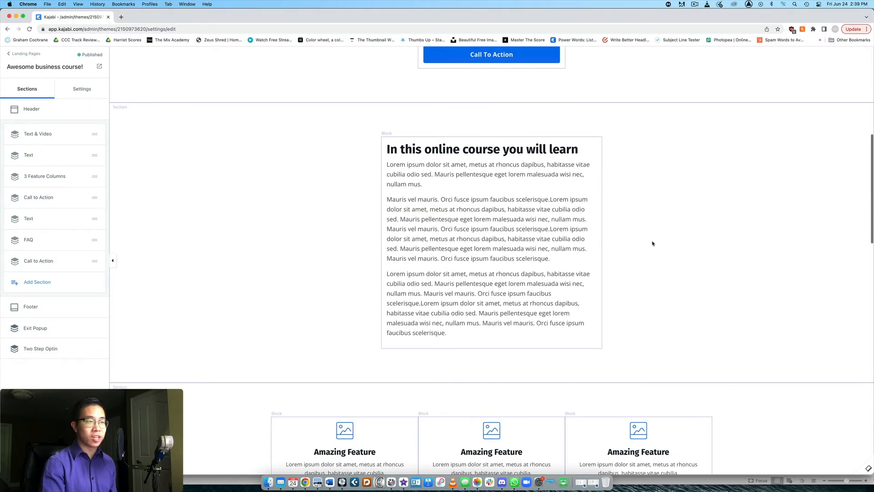
scroll(652, 243, "up", 7)
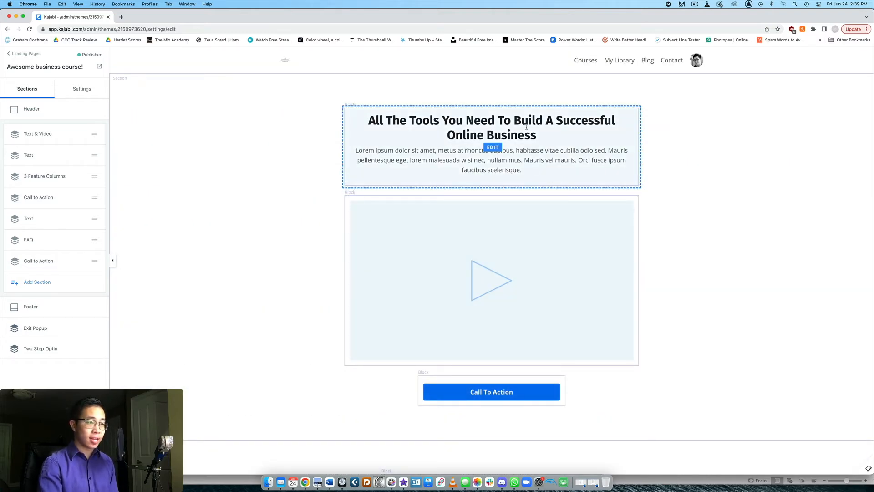
scroll(551, 243, "down", 3)
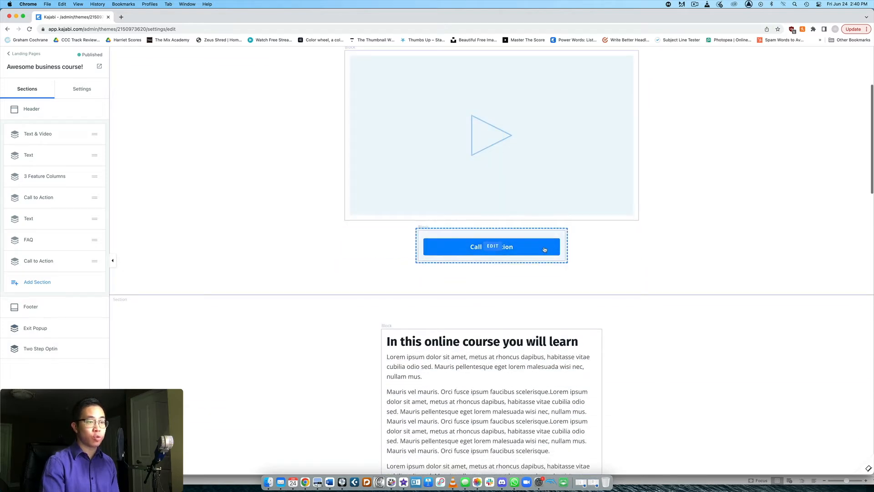
left_click(545, 250)
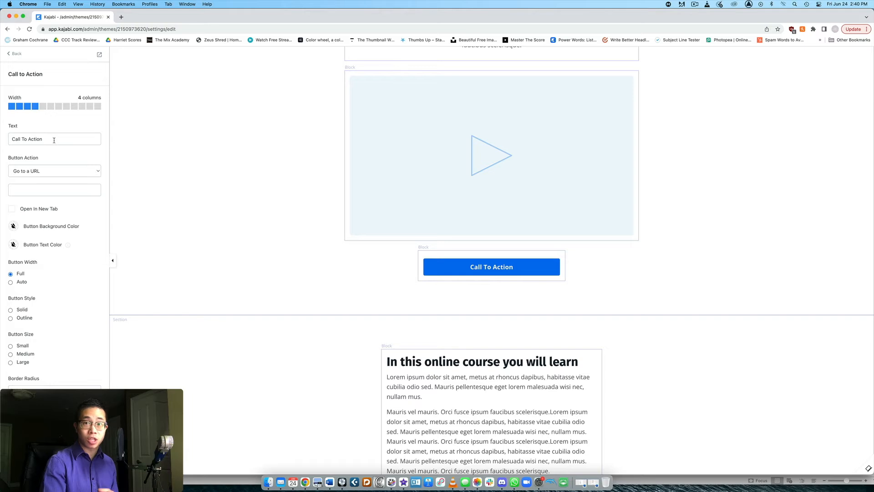
- Examine the page's remaining sections, including the feature columns, key benefits and FAQ, and return to the section list
scroll(444, 213, "down", 5)
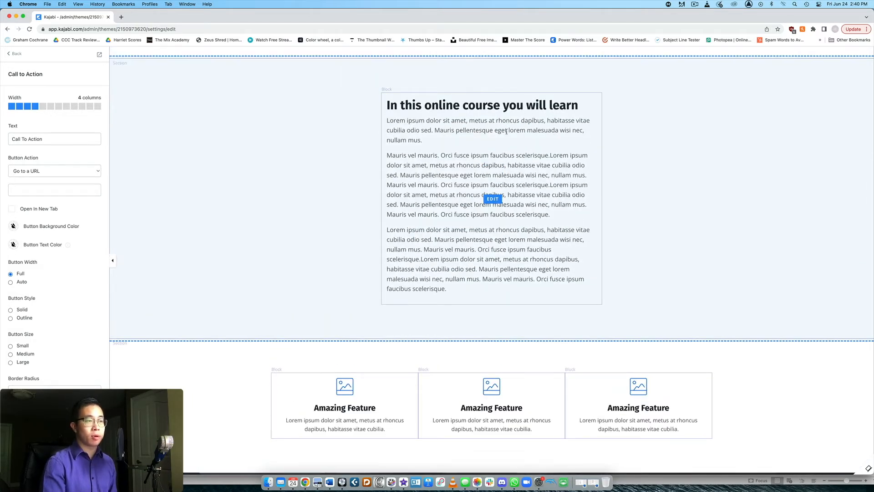
scroll(484, 151, "down", 4)
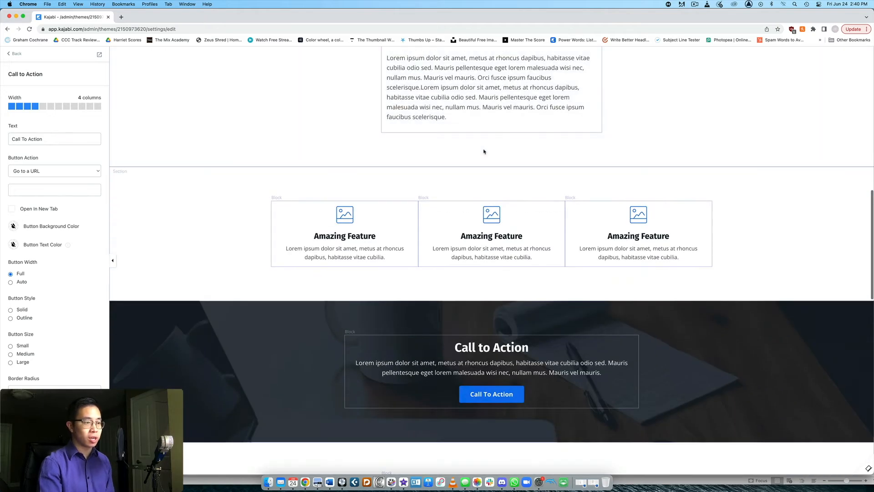
scroll(492, 227, "down", 5)
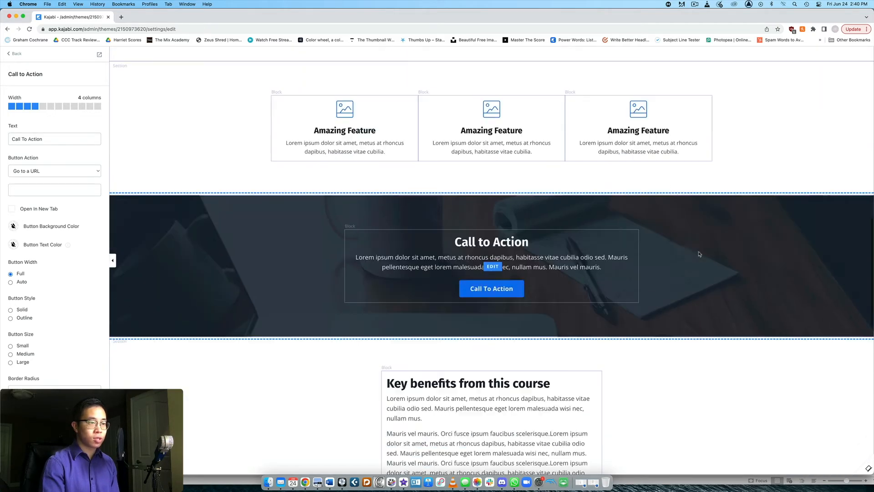
scroll(505, 198, "down", 4)
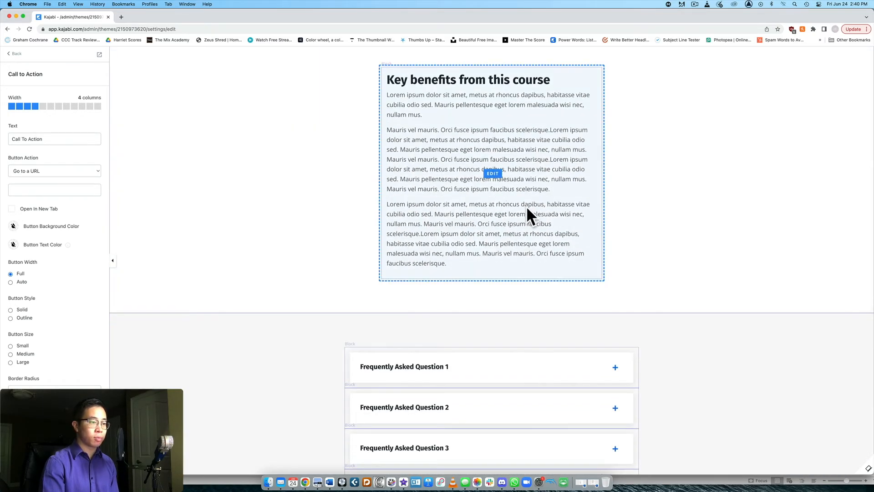
scroll(522, 202, "down", 4)
scroll(419, 241, "down", 2)
left_click(15, 54)
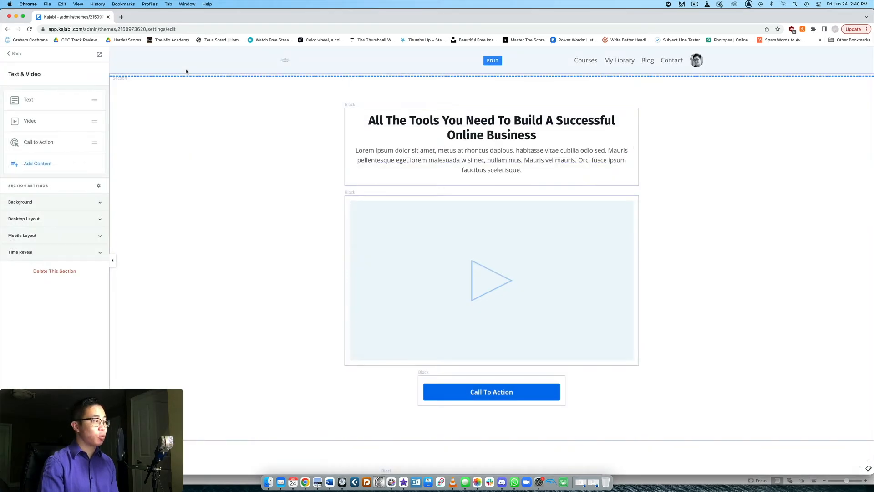
left_click(23, 55)
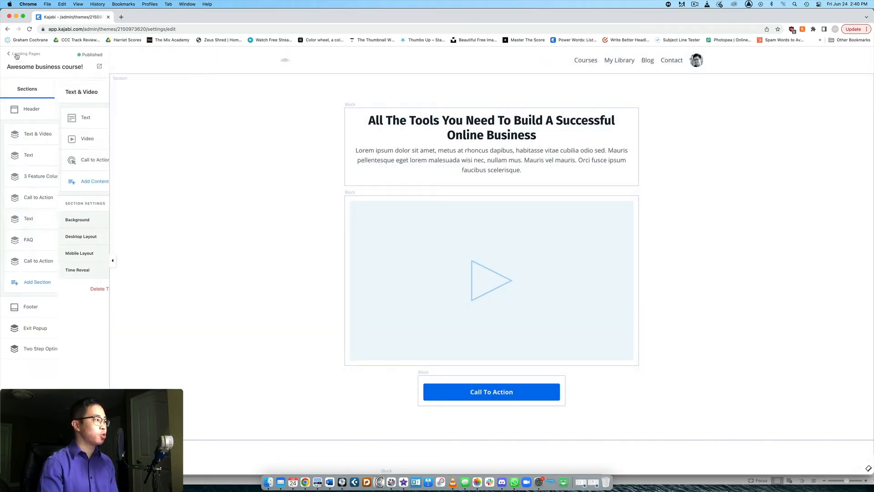
scroll(152, 180, "down", 6)
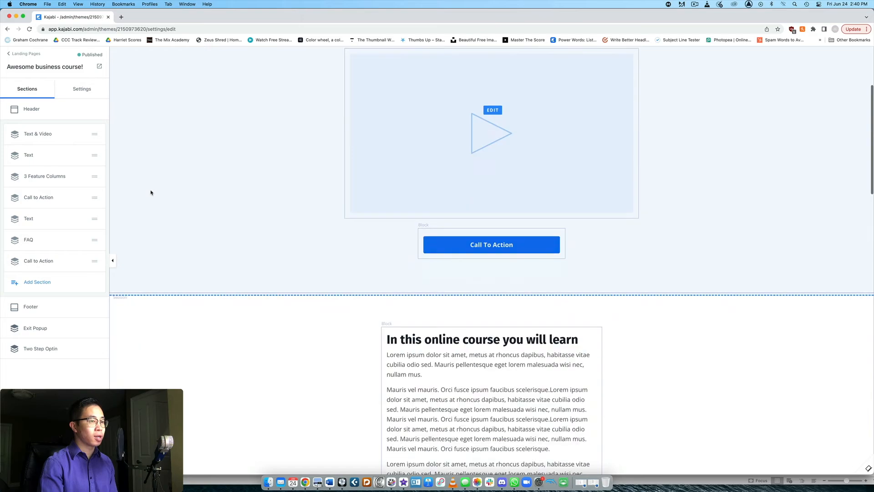
scroll(162, 162, "down", 15)
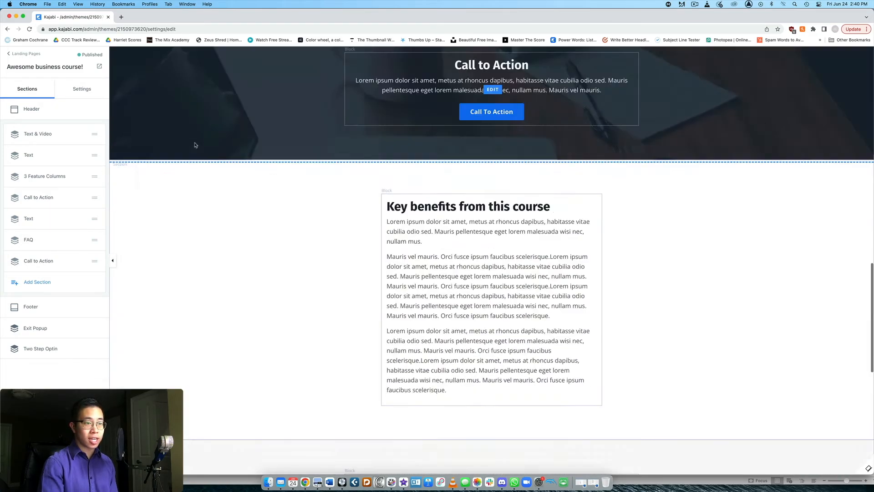
scroll(182, 118, "up", 20)
scroll(171, 95, "up", 4)
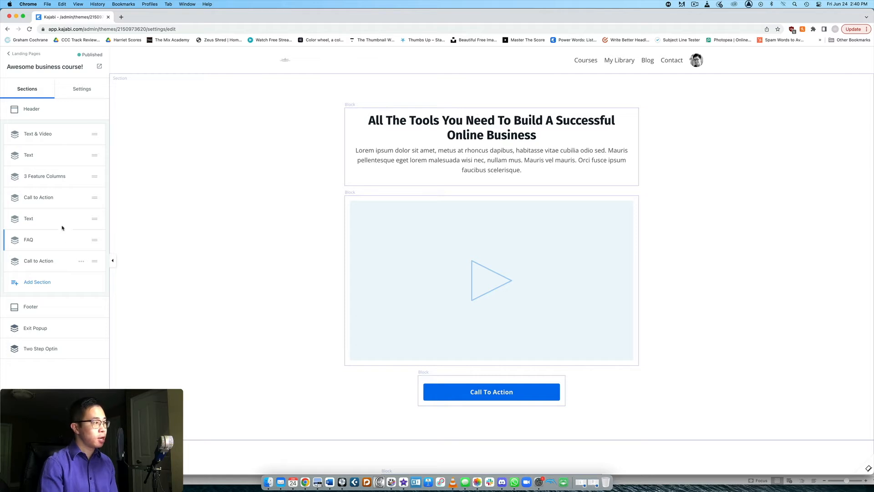
- Add an Image section to the landing page and return to the section list
left_click(37, 283)
scroll(58, 157, "down", 3)
scroll(58, 158, "up", 2)
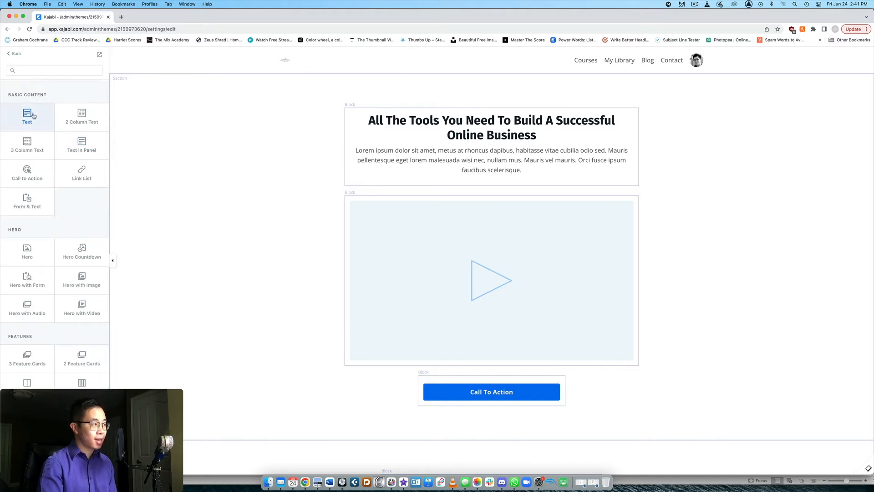
scroll(59, 148, "down", 5)
scroll(78, 176, "up", 3)
scroll(75, 177, "down", 10)
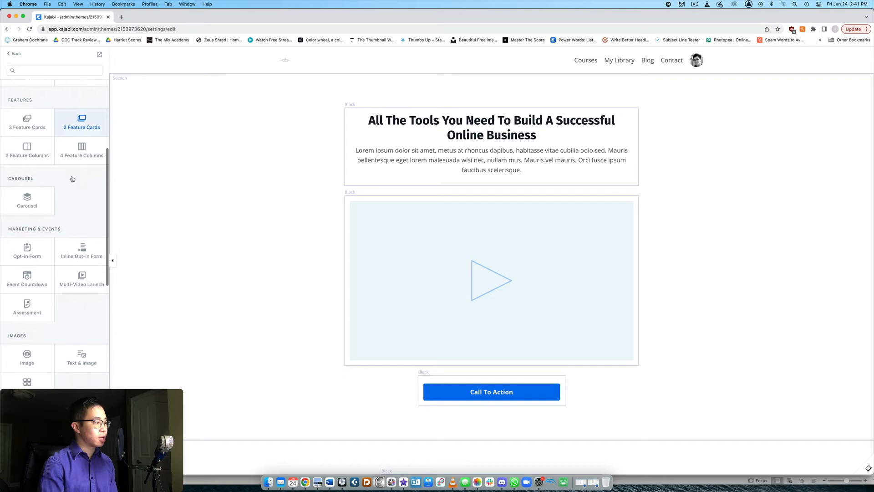
scroll(72, 178, "down", 1)
left_click(25, 222)
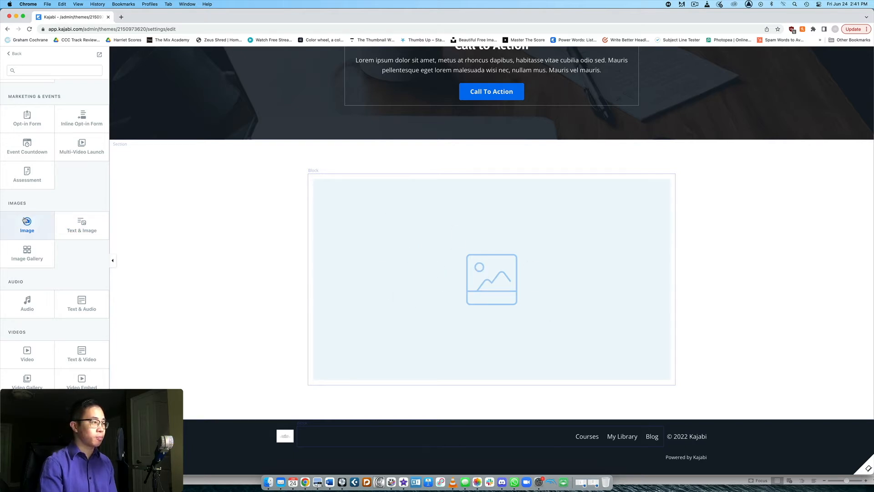
left_click(26, 221)
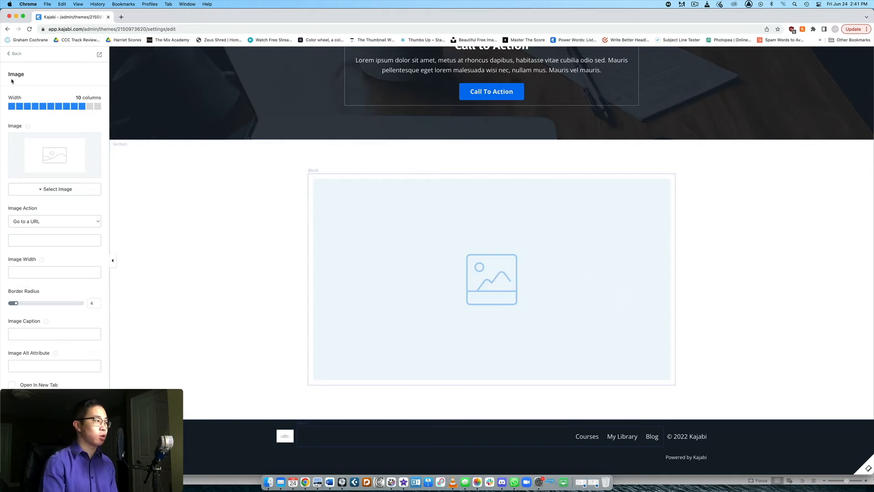
left_click(24, 54)
left_click(14, 55)
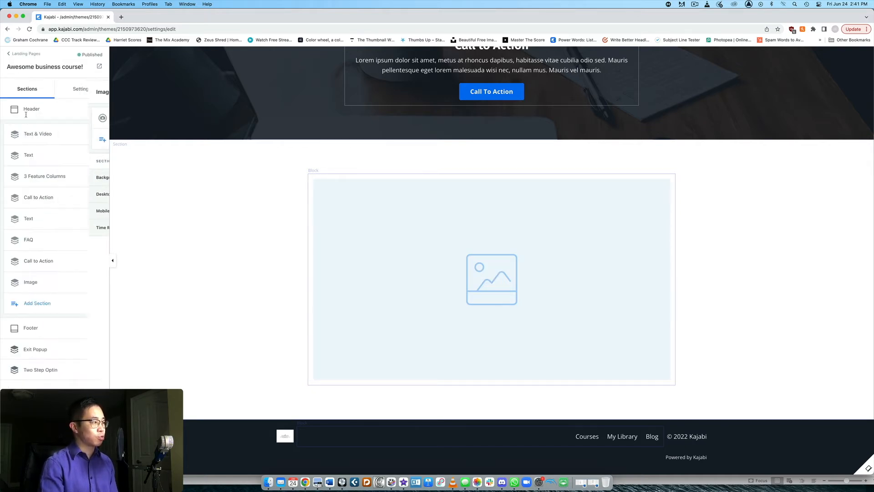
- Move the Image section above the final Call to Action section and open the library of sections to add
left_click_drag(94, 282, 92, 253)
left_click(81, 262)
left_click(61, 317)
left_click(62, 303)
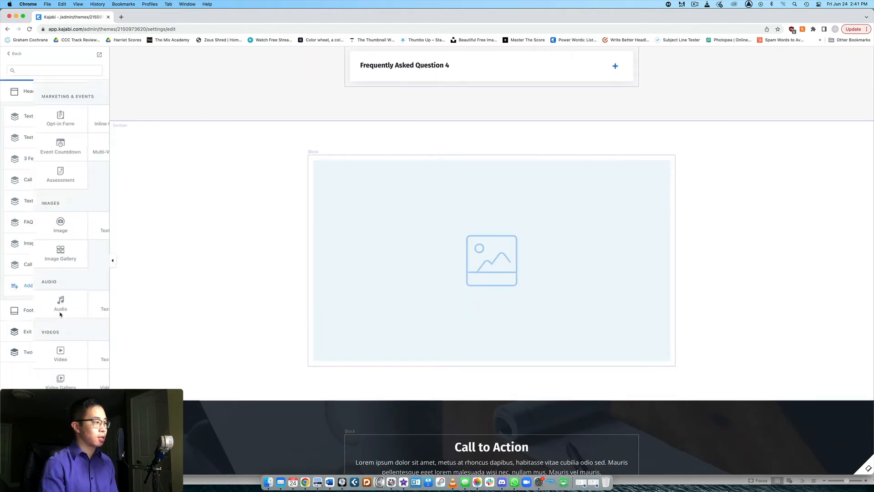
- Leave the section library and delete the Image section from the landing page
left_click(18, 54)
left_click(81, 261)
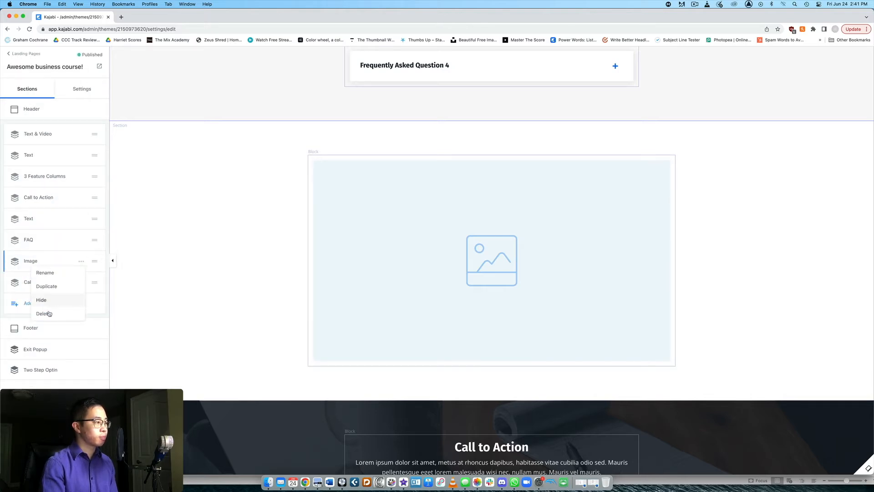
left_click(44, 314)
- Set the call-to-action button below the video placeholder to go to the checkout page of "Awesome business course!"
scroll(648, 280, "up", 15)
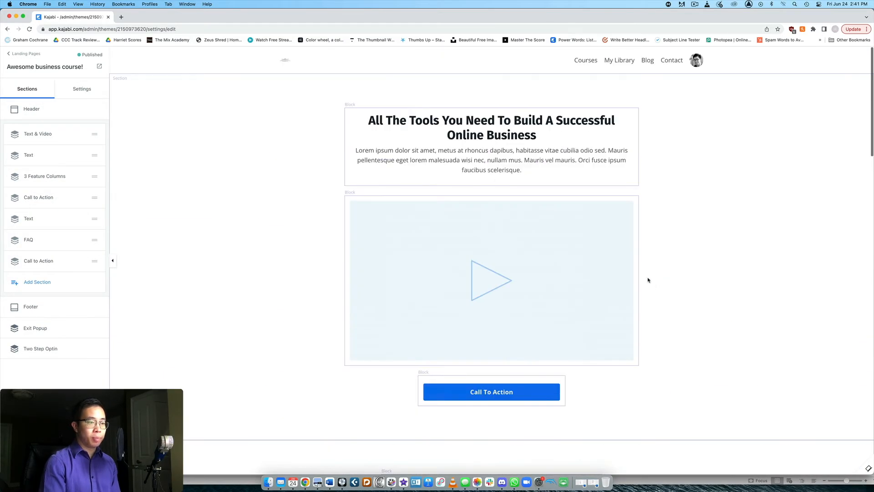
scroll(649, 280, "down", 5)
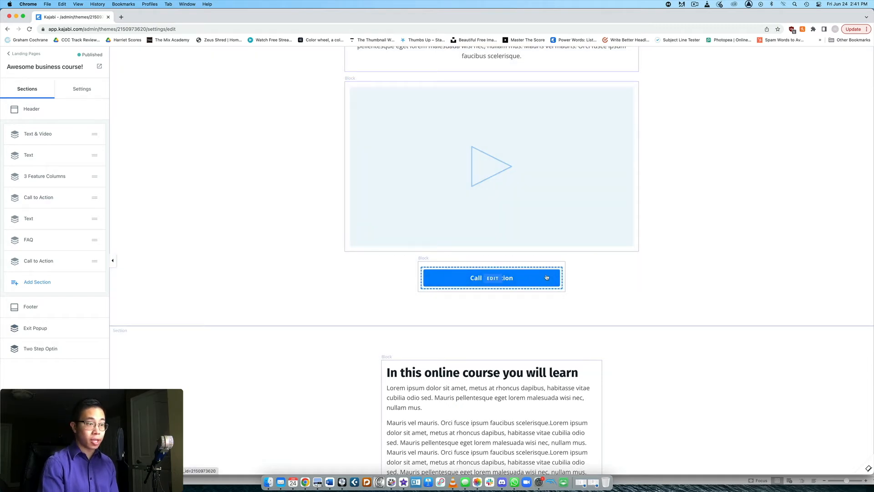
left_click(512, 277)
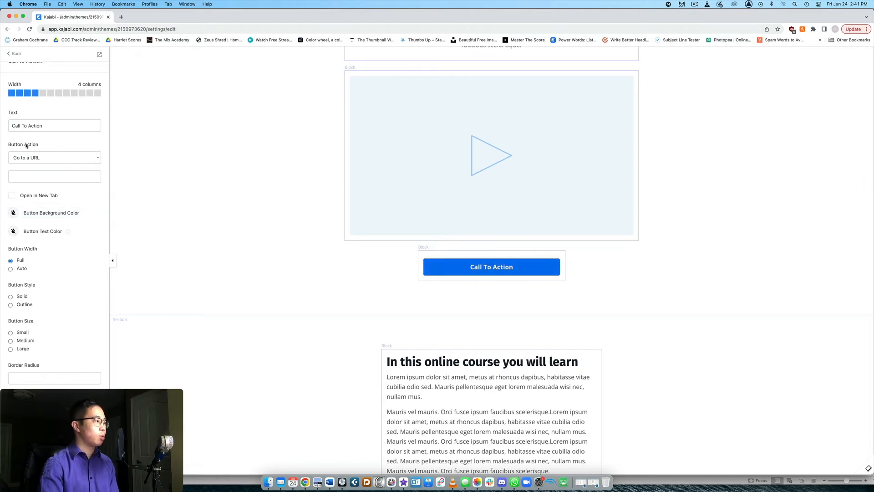
left_click(29, 159)
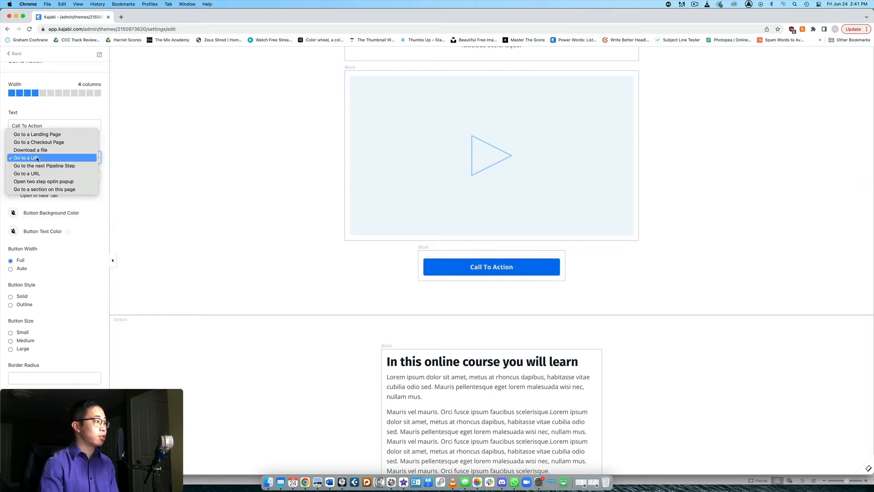
left_click(38, 142)
left_click(36, 177)
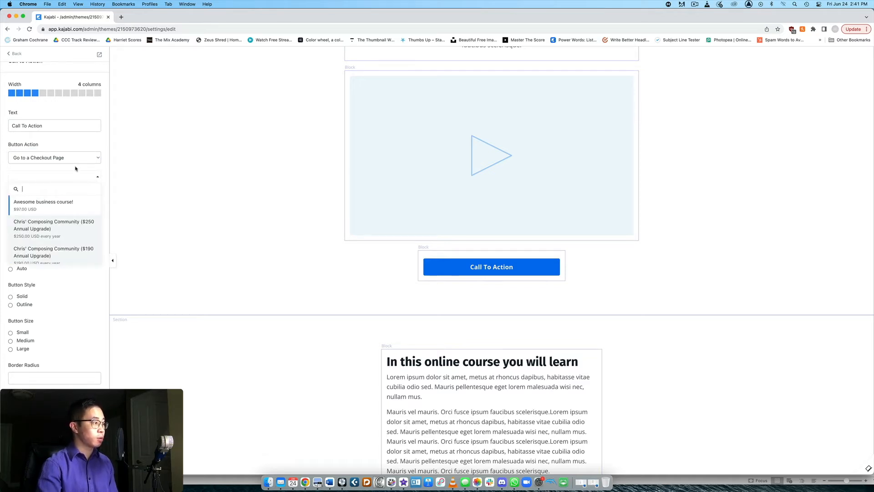
left_click(50, 207)
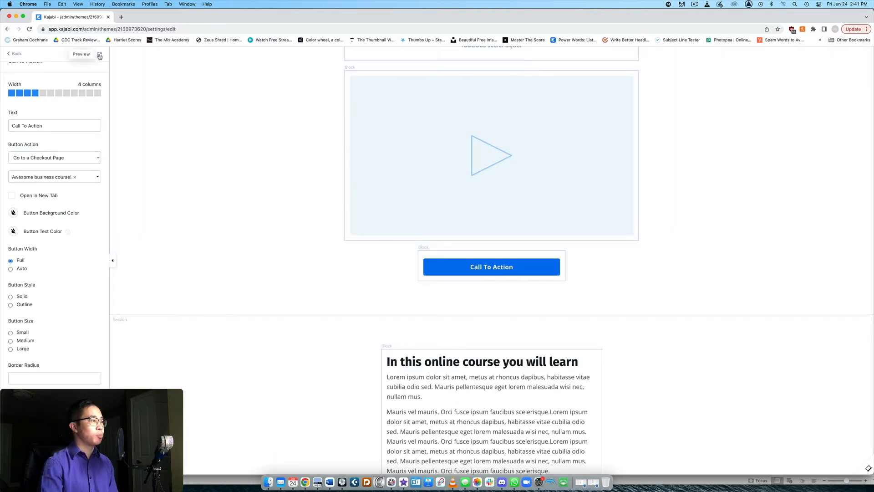
- Preview the landing page to check the button's checkout page, and return to the page editor's section list
left_click(99, 55)
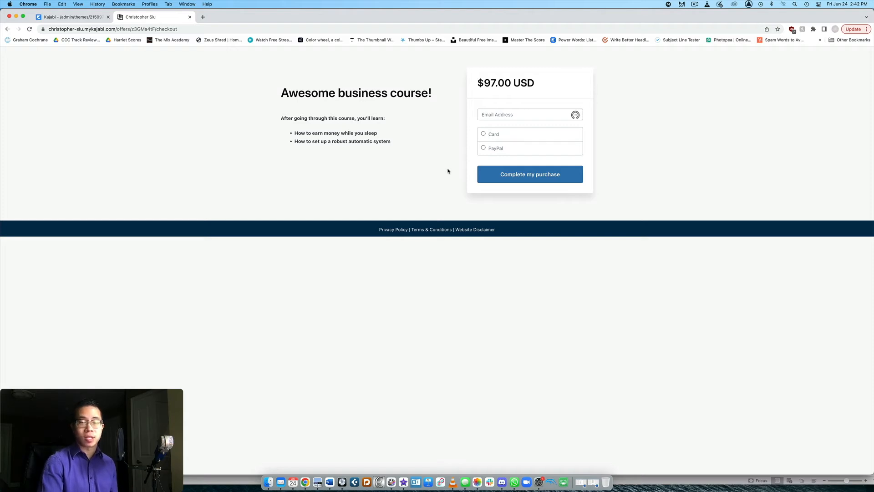
left_click(86, 17)
left_click(19, 54)
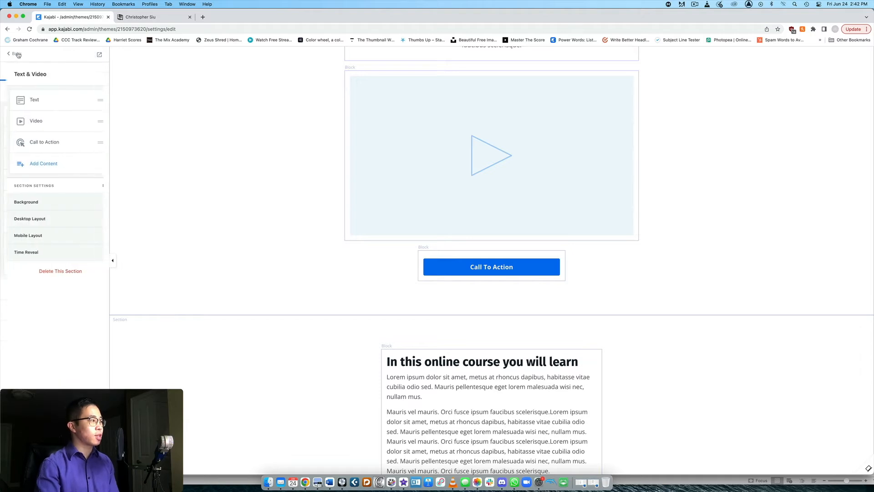
left_click(21, 54)
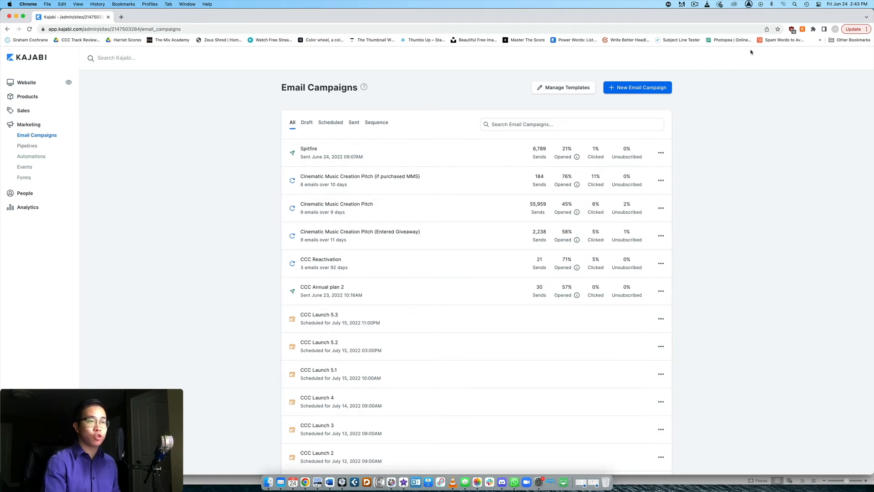
- Start a new email campaign of the Email Broadcast type
left_click(644, 86)
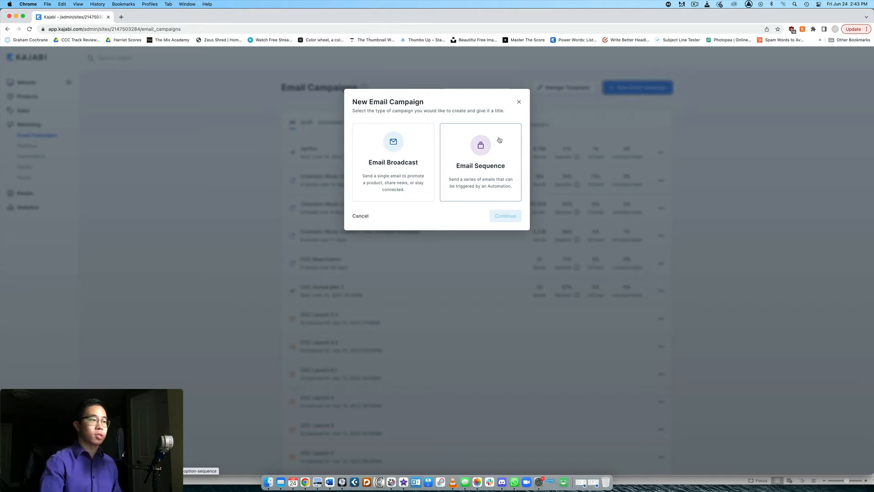
left_click(415, 170)
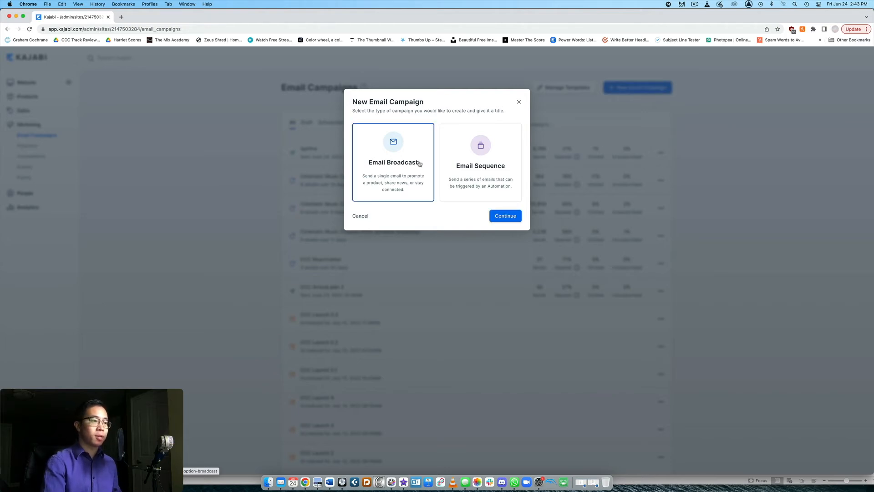
left_click(510, 218)
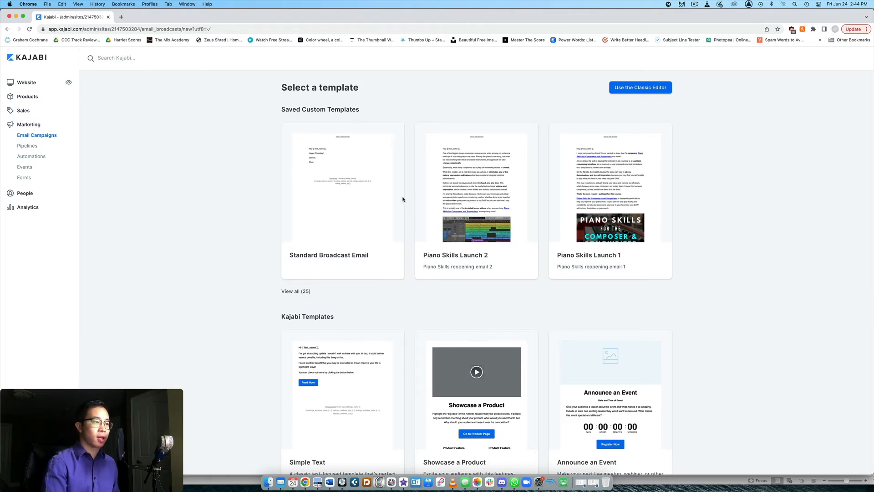
- Create the broadcast from the Standard Broadcast Email template with the title "My awesome course just launched!"
left_click(363, 203)
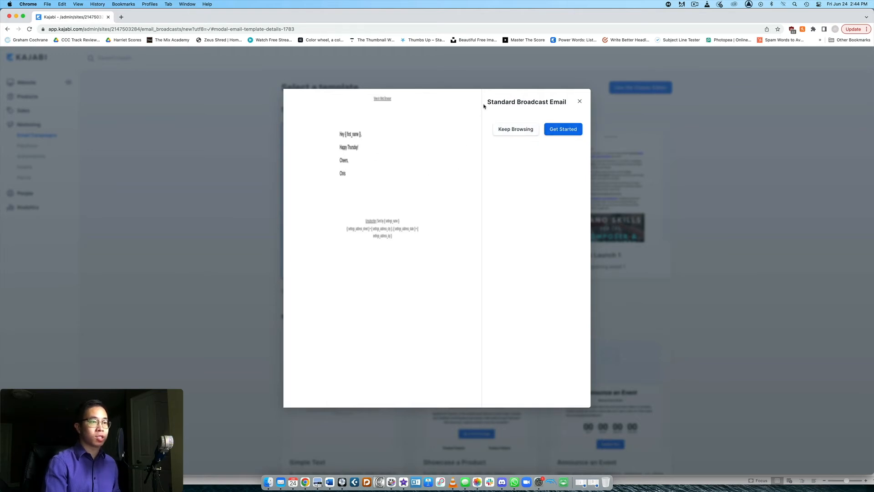
left_click(557, 129)
left_click(557, 129)
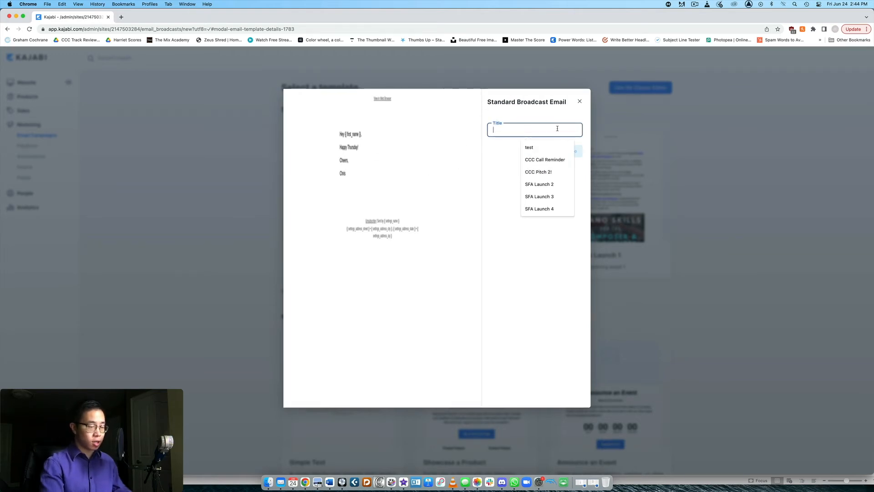
type("My")
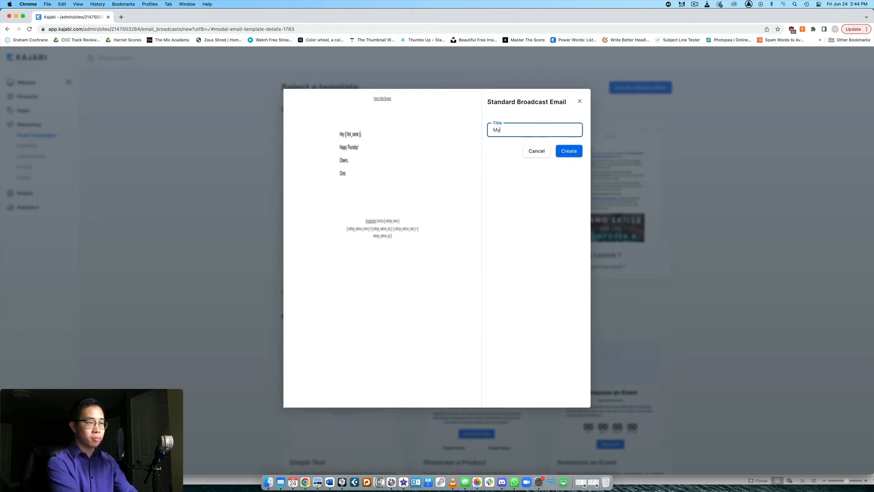
type(" awesome course just ")
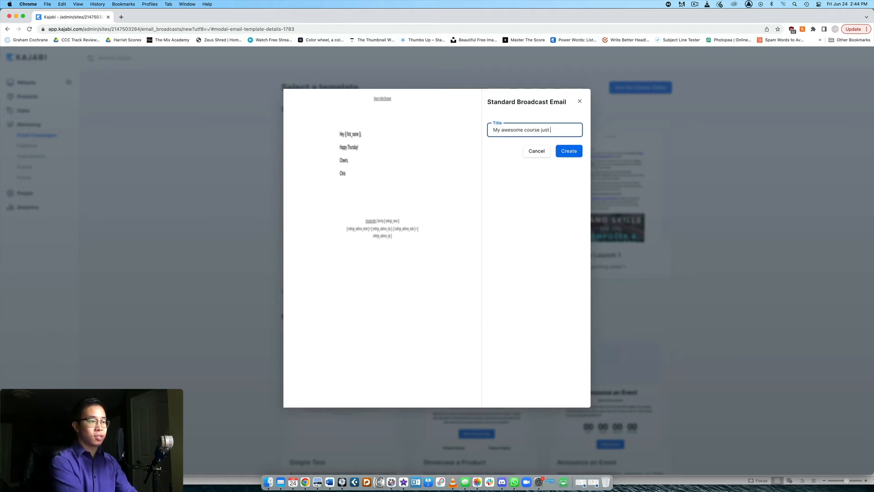
type("launched!")
key("Return")
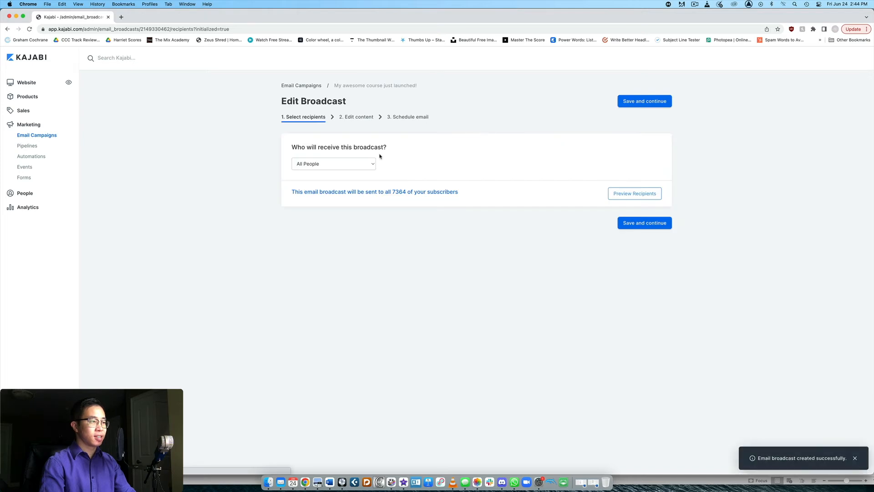
- Set the broadcast's recipients to the Standard Music Broadcast Email segment and save them
left_click(358, 165)
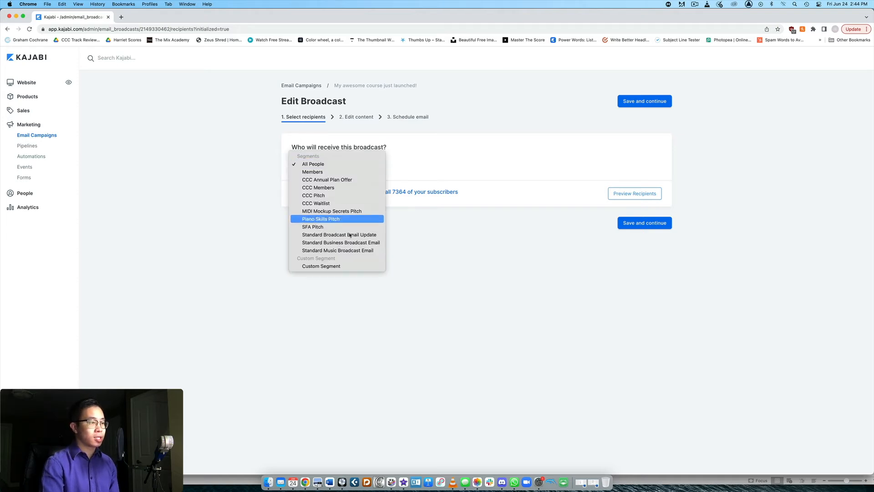
left_click(359, 252)
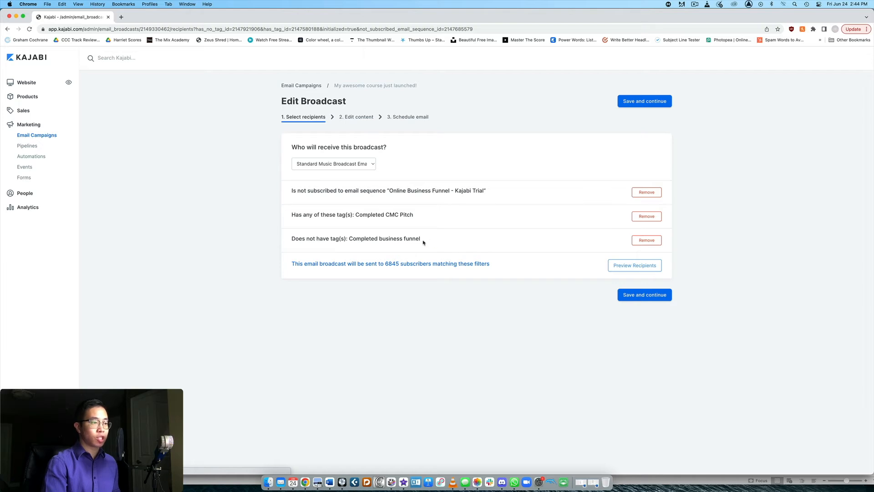
left_click(631, 296)
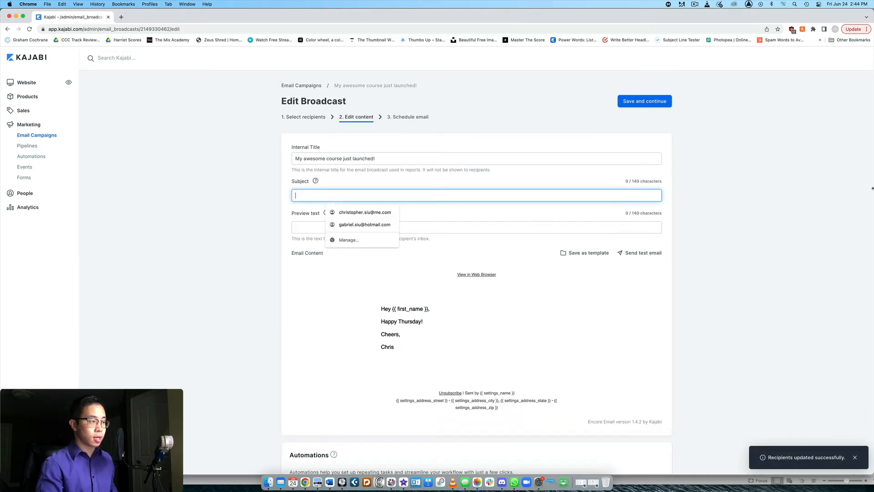
- Enter the subject "My business course is here!" and the preview text "Learn how you can create a passive income stream."
type("My business course is here!")
key("Tab")
key("Tab")
type("Learn how you can create a pass")
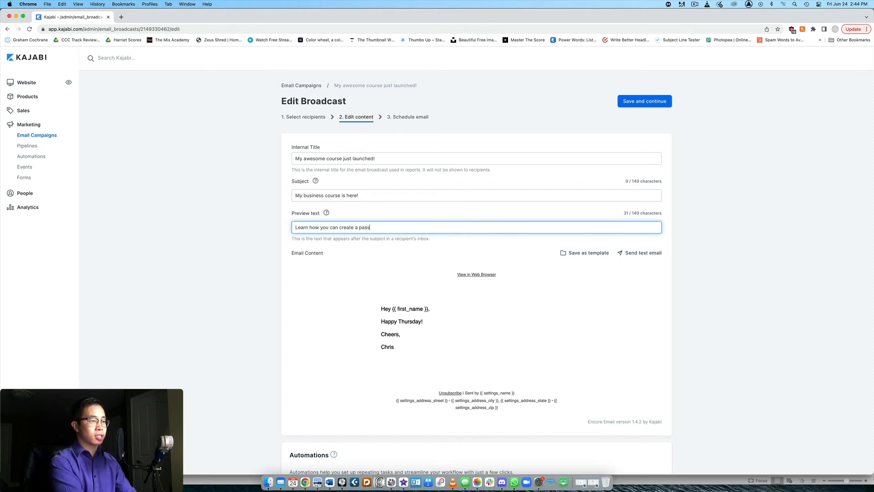
type("ive income stream.")
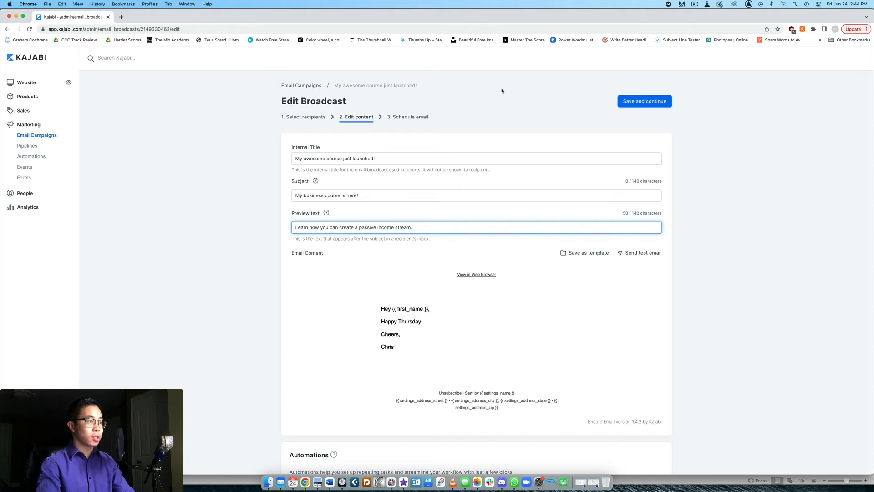
left_click_drag(296, 195, 366, 195)
left_click(371, 196)
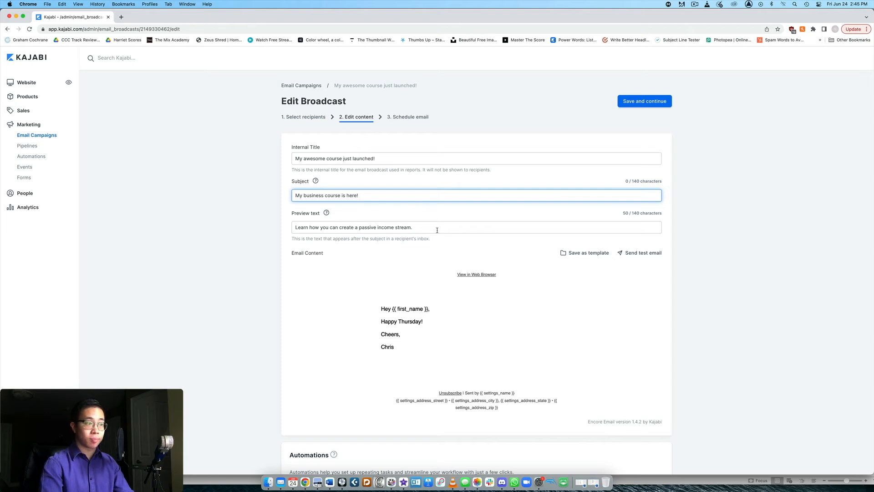
- Open the email content for editing and replace "Happy Thursday!" in the body with "I hope you're well!"
scroll(437, 230, "down", 3)
left_click(458, 257)
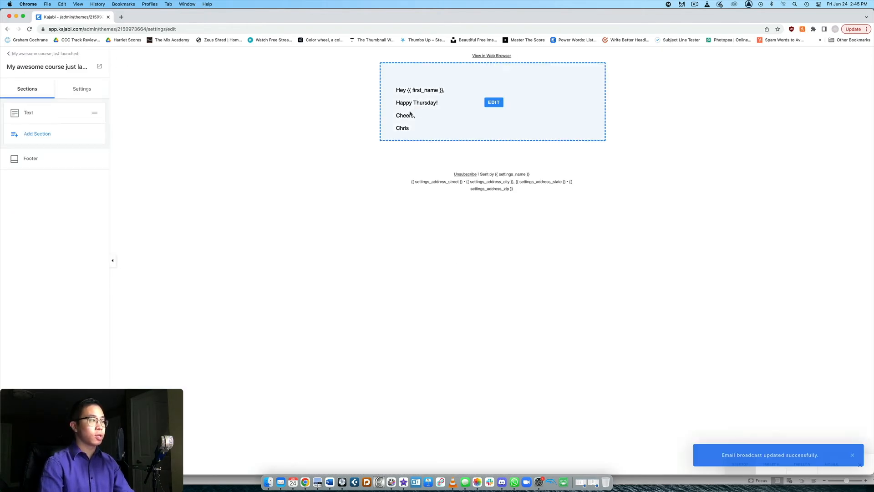
left_click(411, 114)
left_click_drag(52, 166, 12, 166)
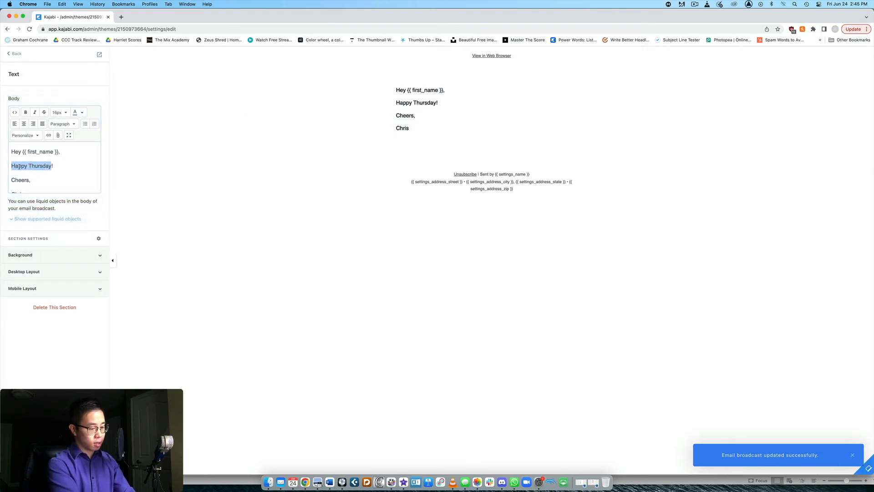
type("I hope you're well!")
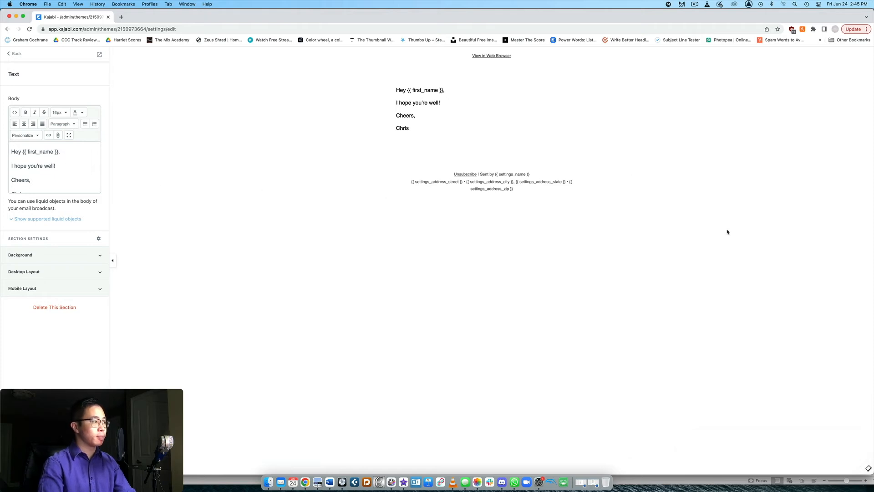
- Add "I just wanted to share with you that my brand new course has just launched!" and a new paragraph "Inside you'll learn:" to the body
type("I just ")
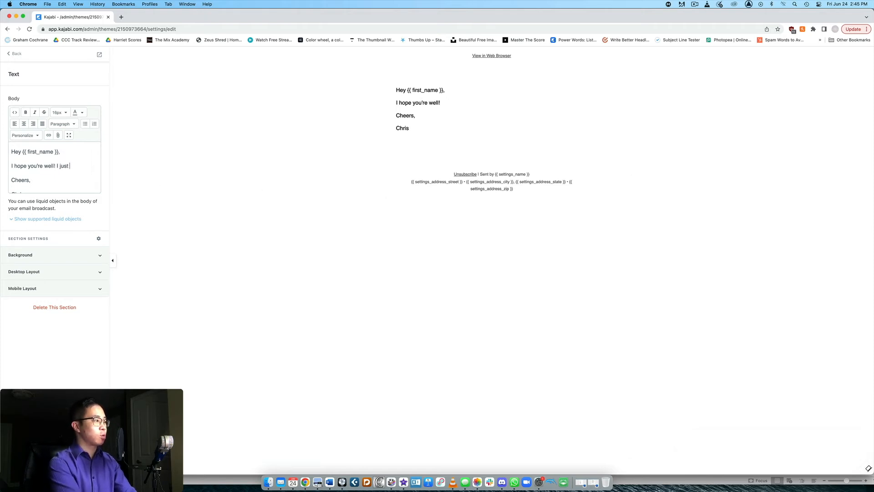
type("wanted to share with you tha")
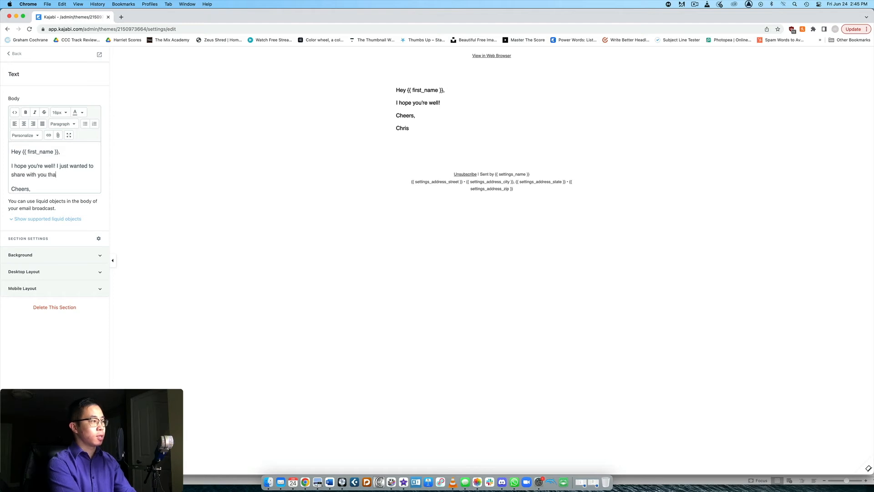
type("t my brand new")
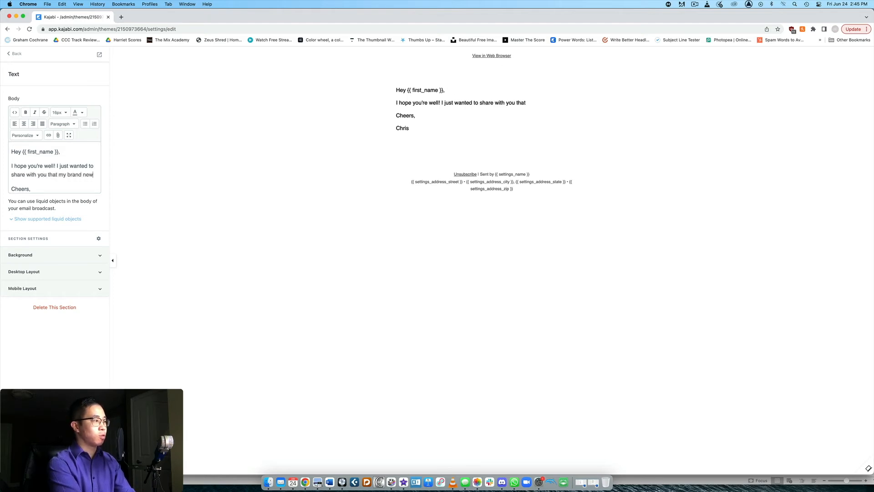
type(" course has just launche")
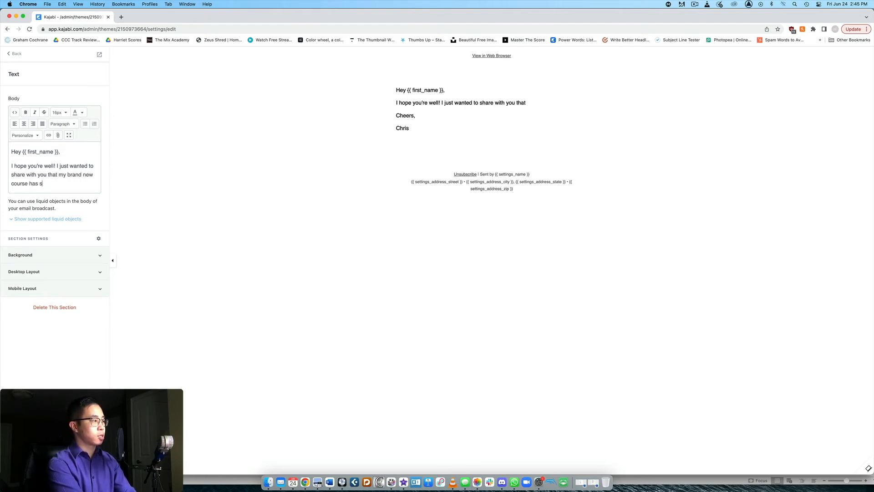
type("d!")
key("Return")
type("Inside you'll learn:")
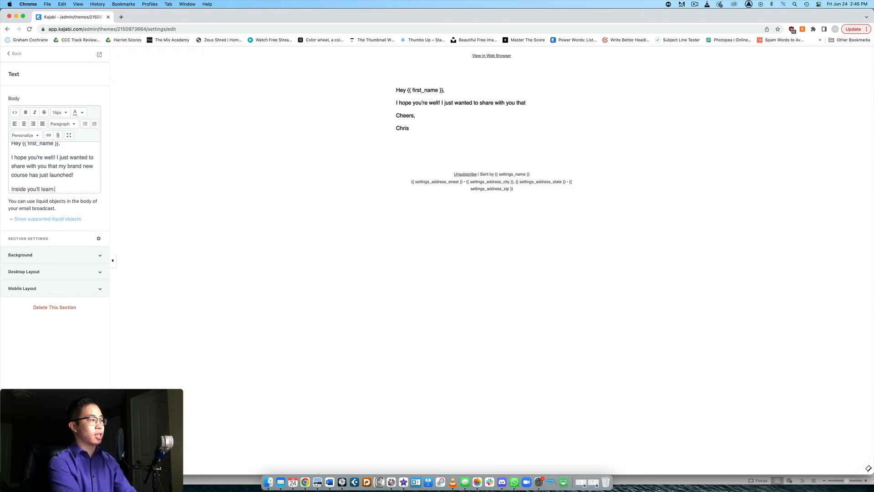
key("Return")
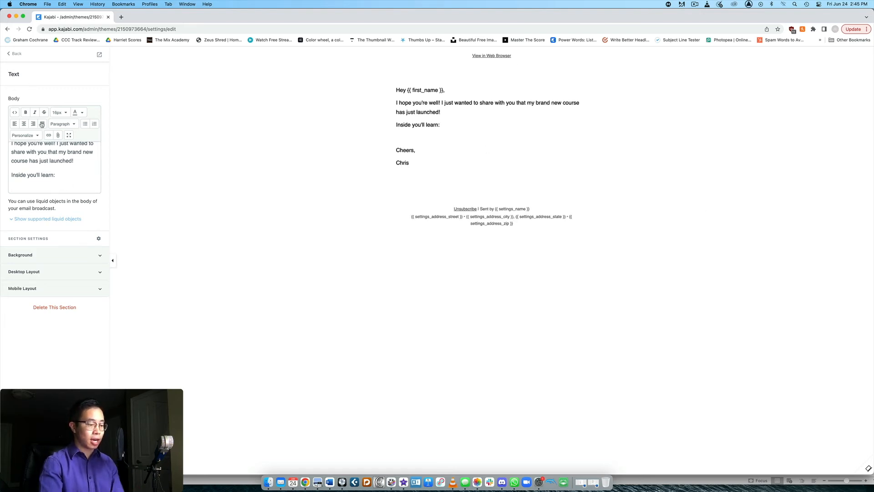
key("BackSpace")
- Check the link options for the text "Inside you'll learn" without inserting a link, and return to the email's section list
left_click_drag(54, 175, 17, 174)
left_click(49, 135)
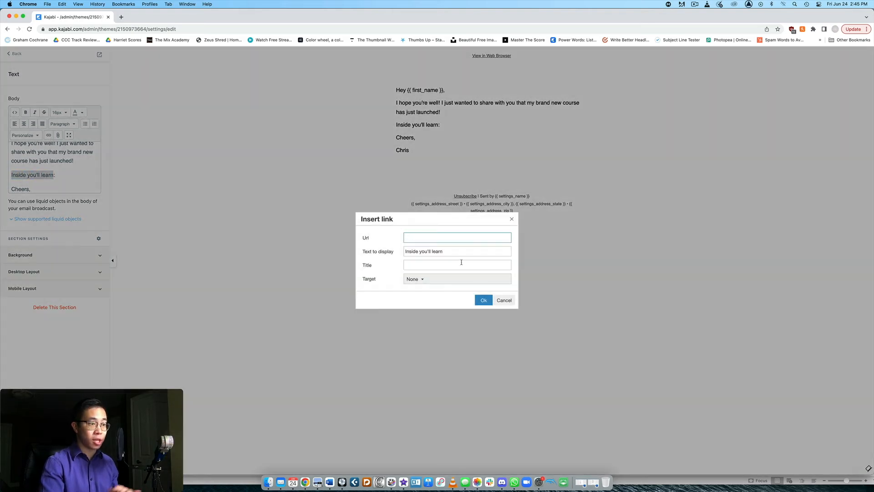
left_click(503, 300)
scroll(49, 176, "down", 1)
left_click(15, 53)
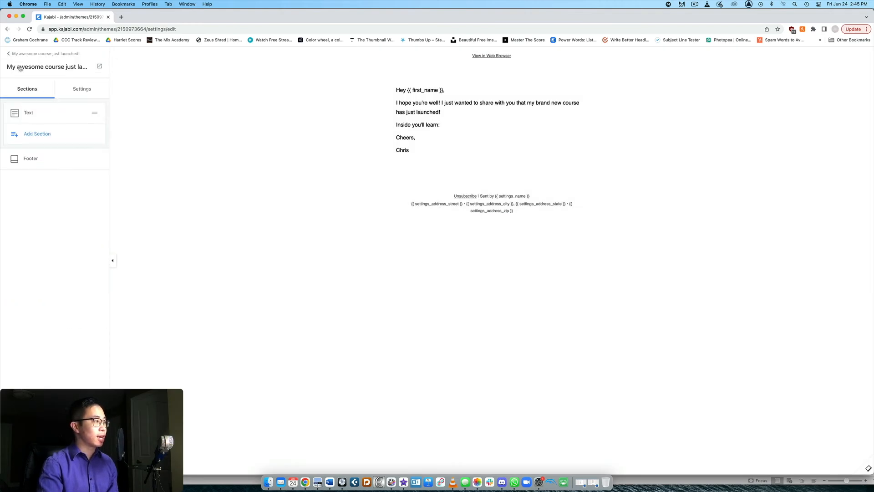
- Add a Button section below the email text and set its link action to Go to a Checkout Page
left_click(34, 134)
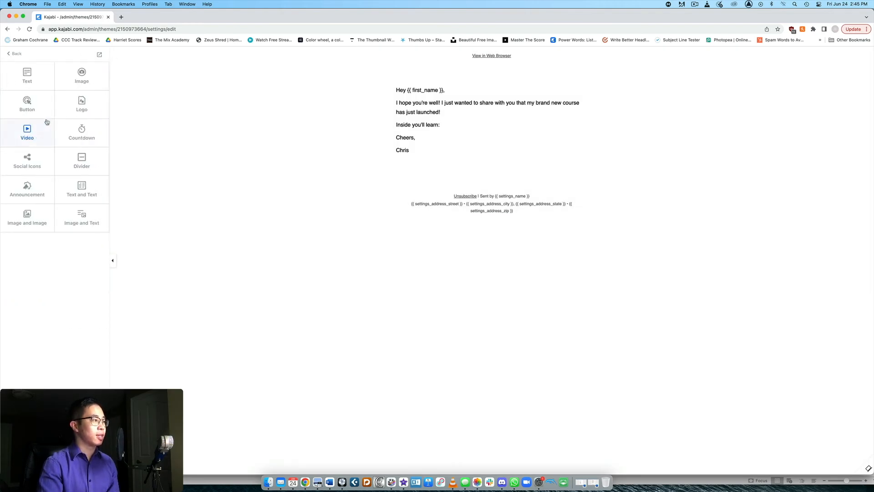
left_click(27, 100)
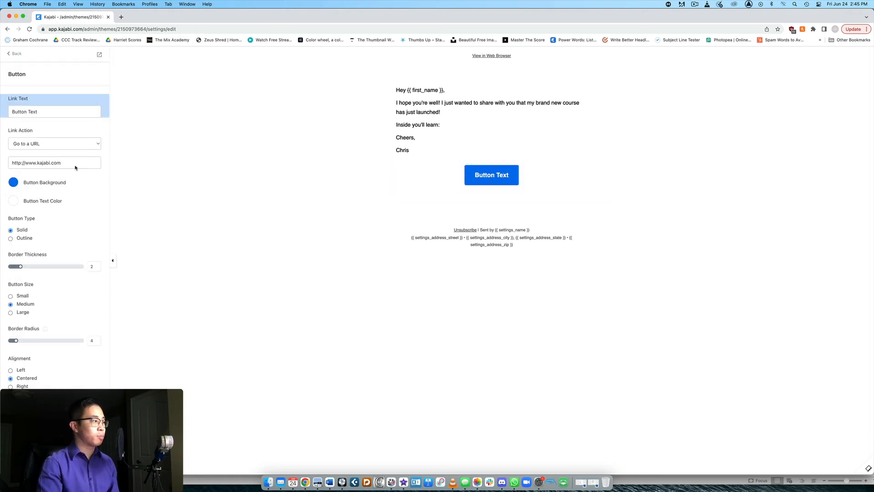
left_click(50, 143)
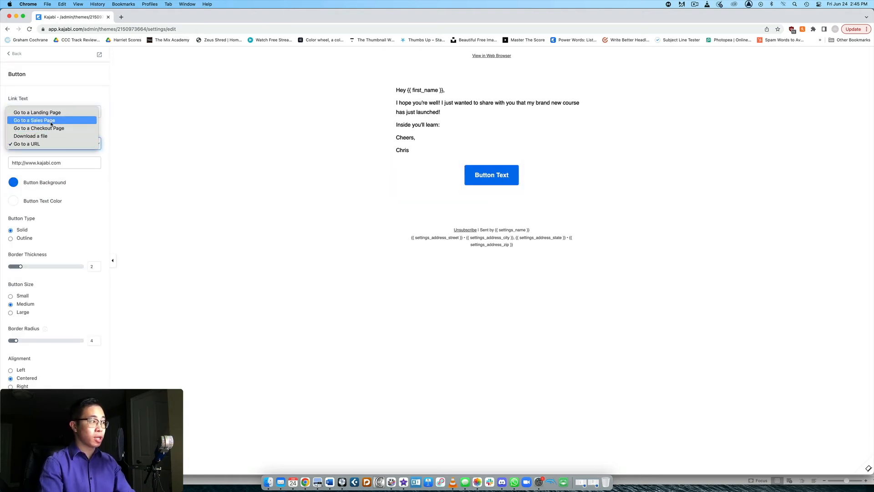
left_click(50, 113)
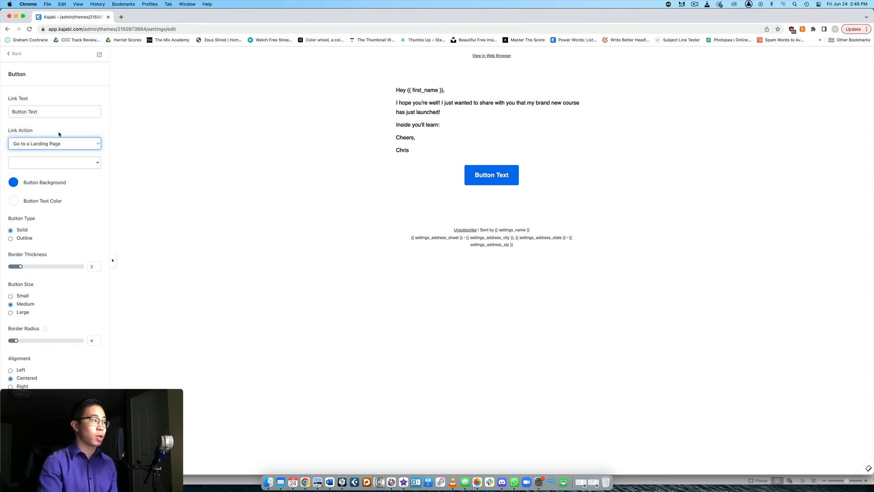
left_click(47, 144)
left_click(45, 158)
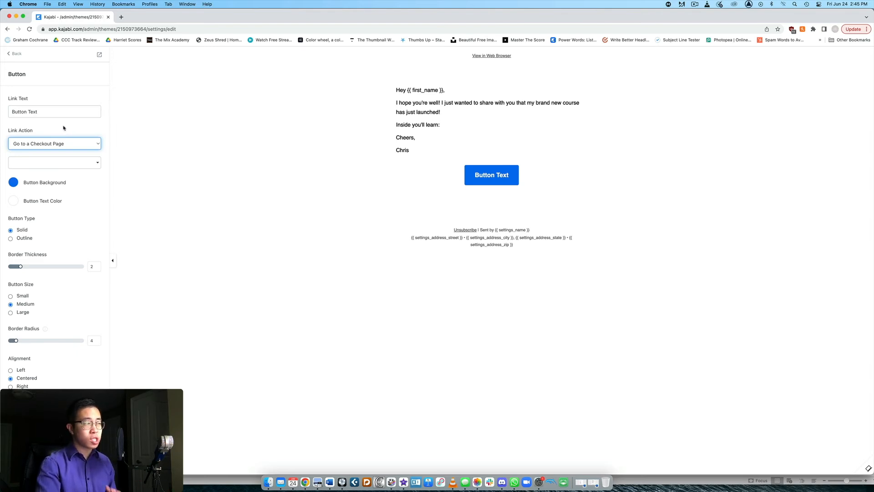
left_click(61, 147)
left_click(87, 97)
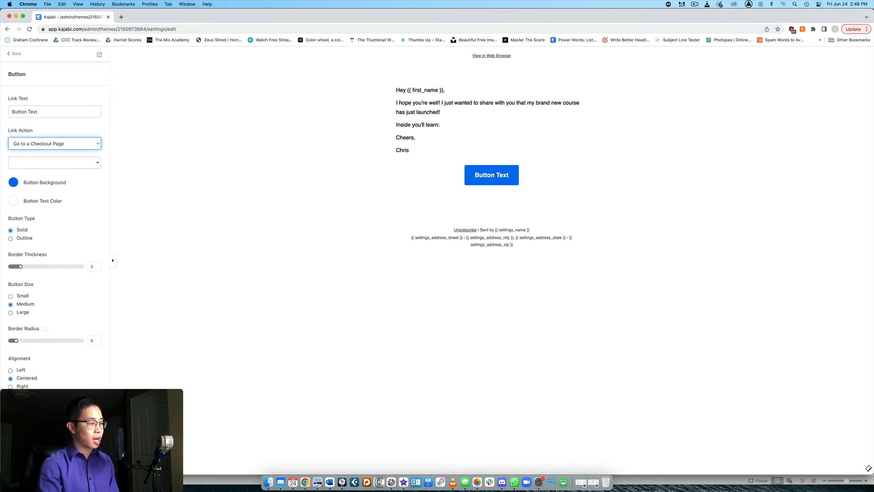
- Leave the email content editor, save the broadcast and continue to the Schedule email stage
left_click(17, 54)
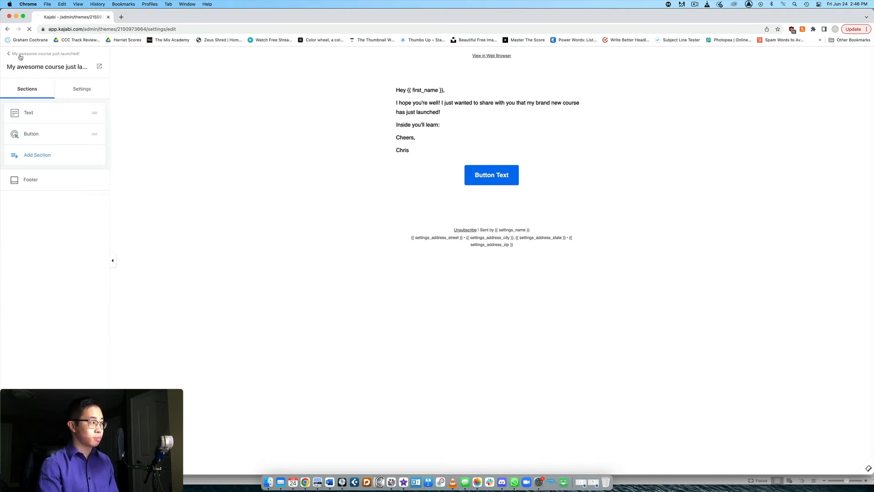
left_click(19, 56)
left_click(652, 102)
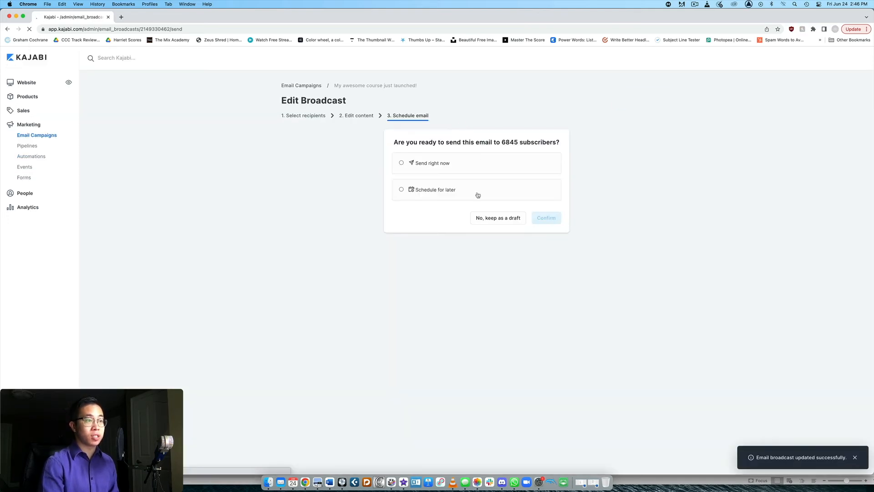
- Choose Schedule for later for the broadcast and apply the send time 2022-06-24 3:00 PM
left_click(446, 165)
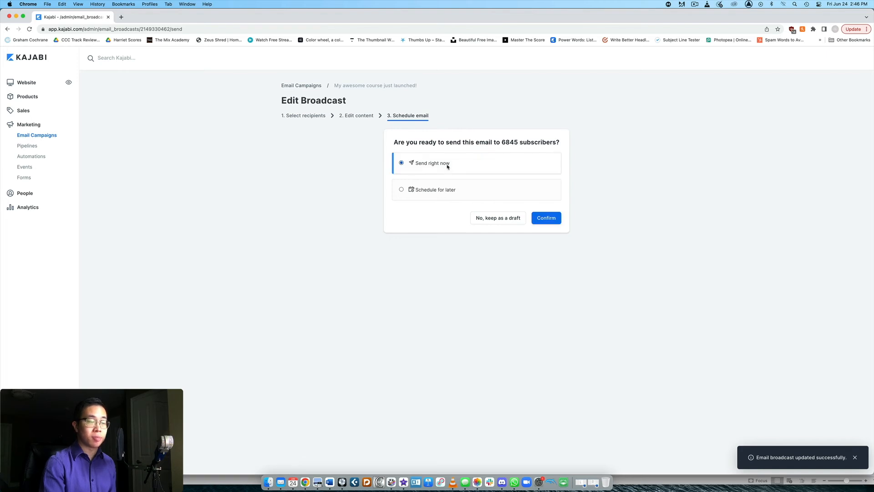
left_click(435, 197)
left_click(442, 204)
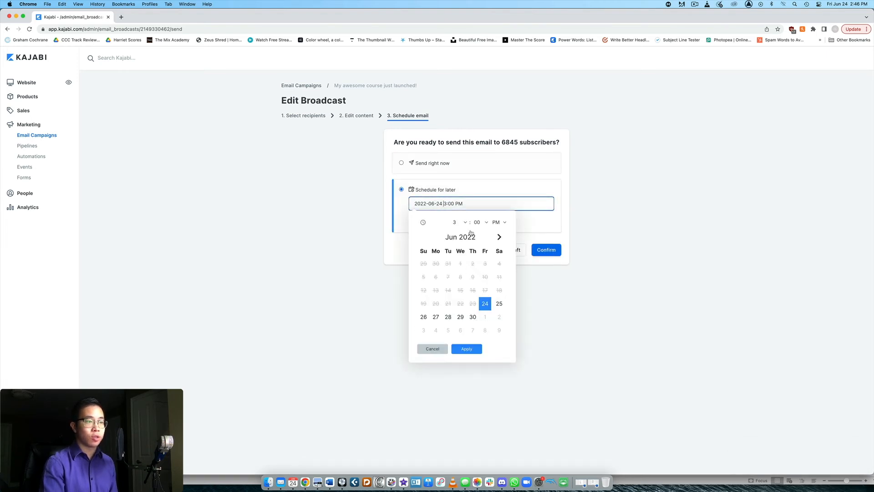
left_click(458, 222)
left_click(458, 223)
left_click(479, 224)
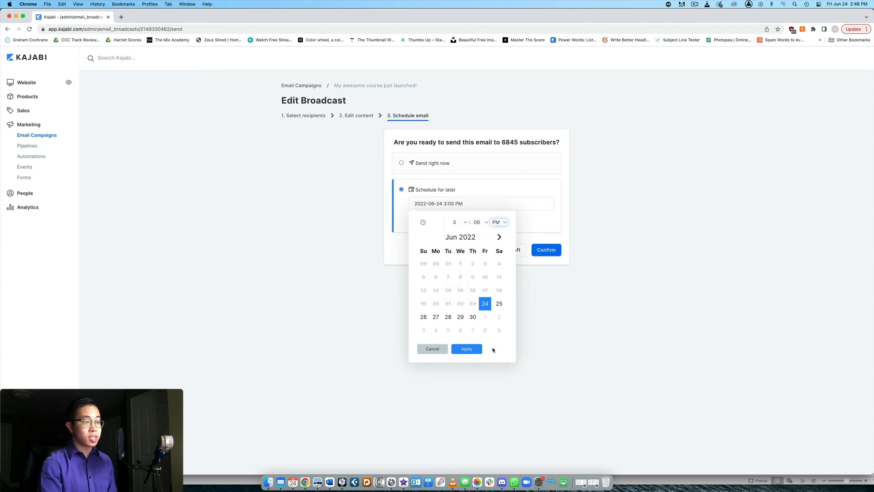
left_click(467, 348)
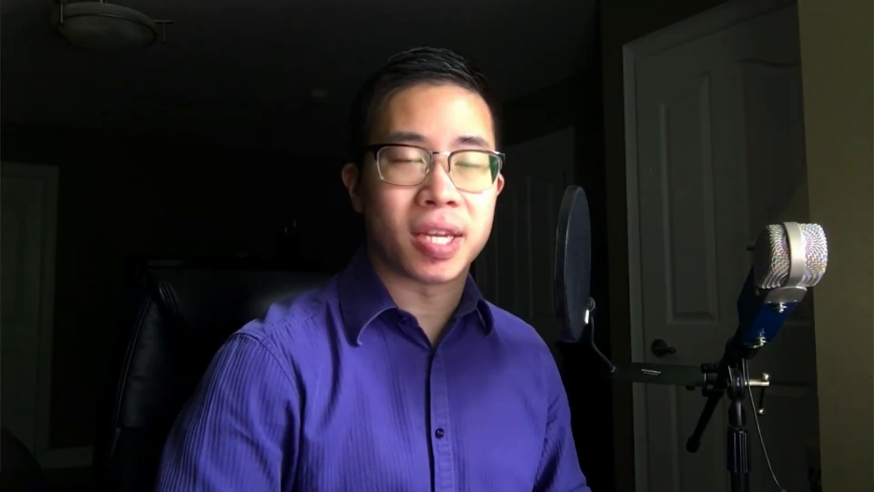